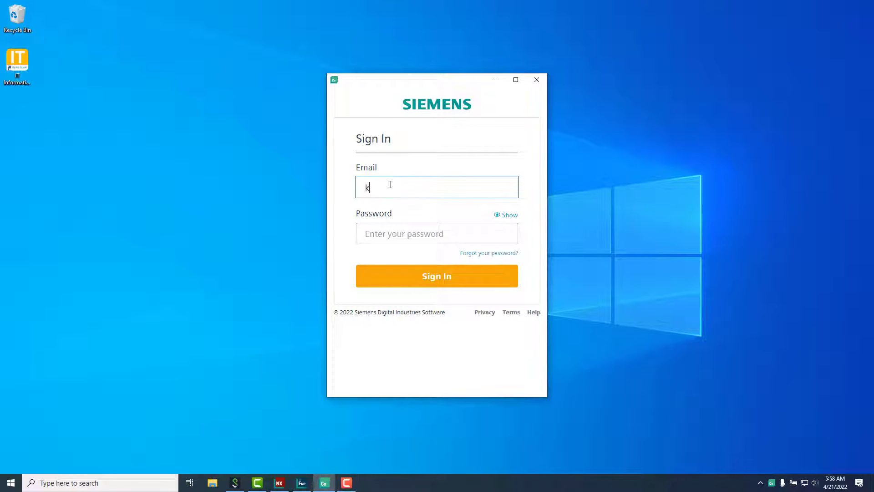
# Step: Sign in to Siemens Connector with the account e-mail and password
pyautogui.press('Tab')
pyautogui.write('*')
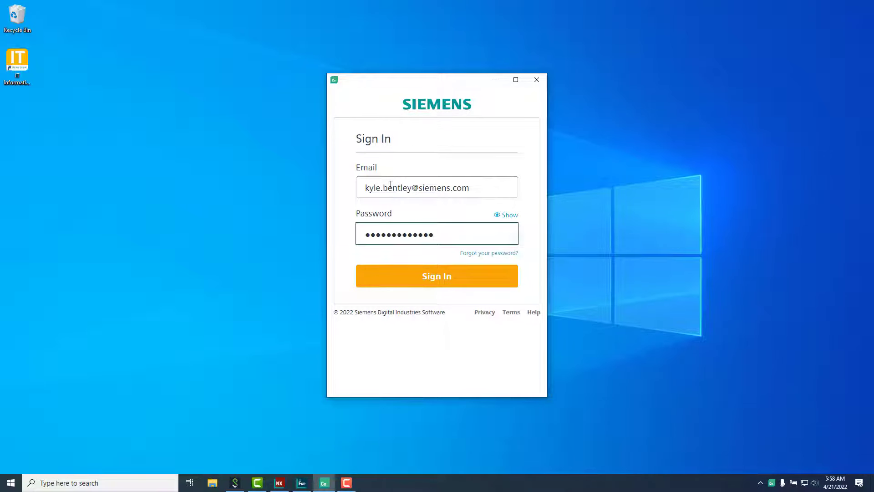
pyautogui.press('Return')
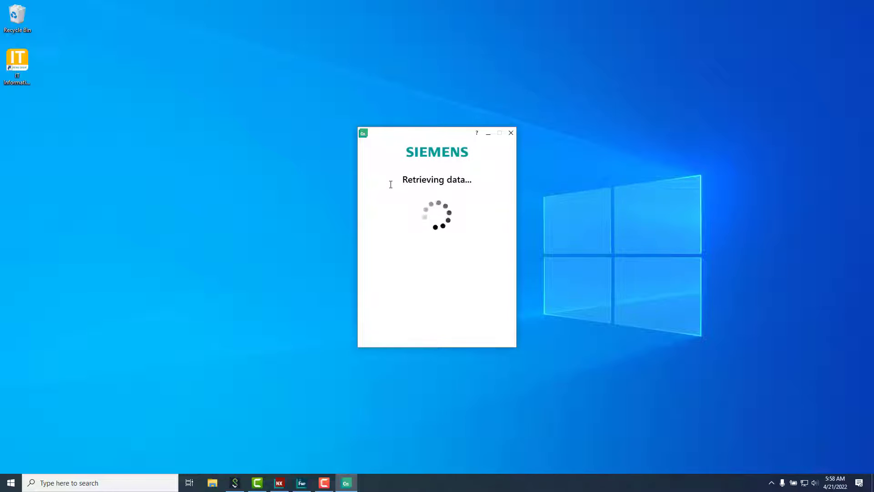
# Step: Accept the legal notice and review the software domains kept in sync
pyautogui.click(371, 224)
pyautogui.click(466, 266)
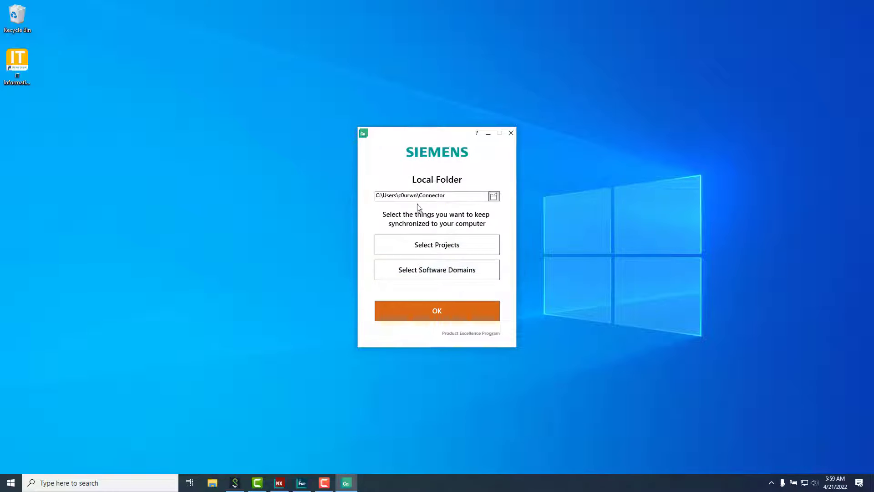
pyautogui.click(437, 270)
pyautogui.scroll(-5, 417, 234)
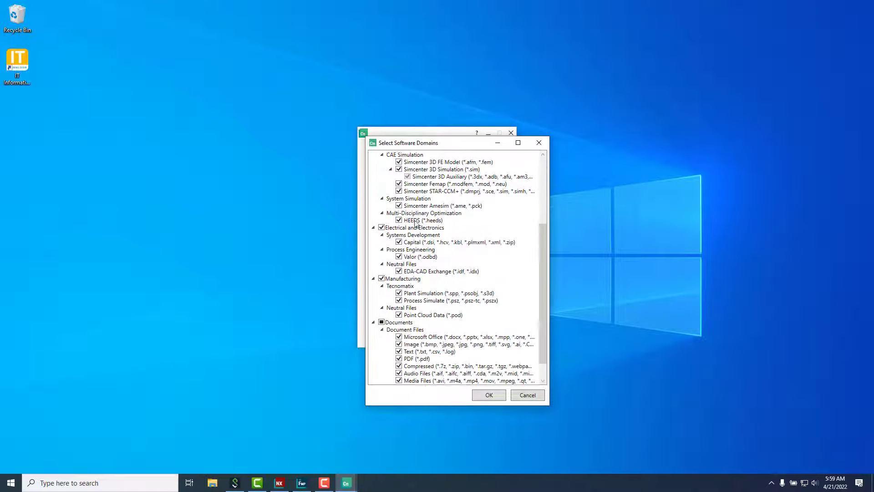
pyautogui.scroll(5, 416, 235)
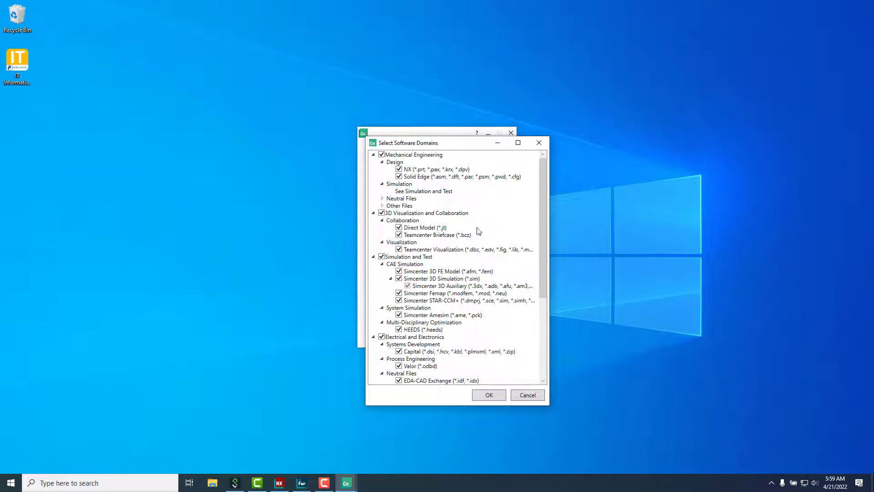
pyautogui.press('Return')
# Step: Review the synced projects, confirm the local folder settings, and close the Connector folder
pyautogui.click(437, 244)
pyautogui.press('Return')
pyautogui.click(434, 312)
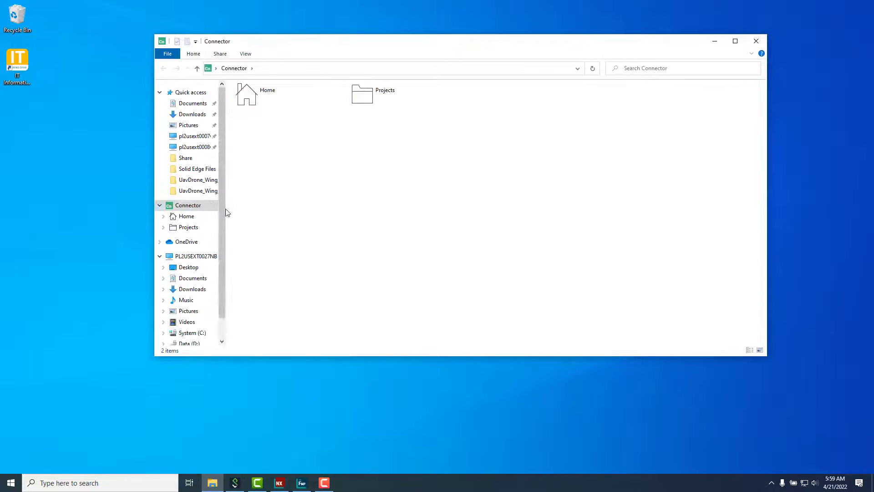
pyautogui.click(756, 41)
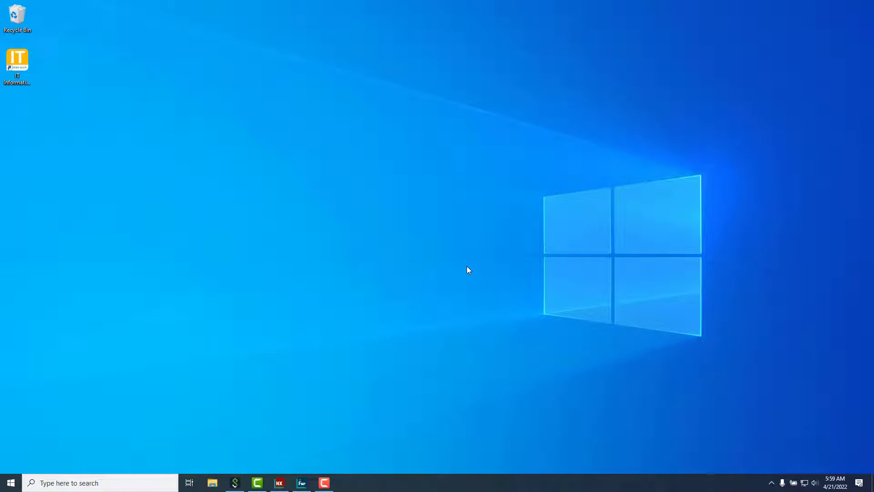
# Step: Export all wing bodies from NX as Parasolid version 31.0 - NX 1847
pyautogui.click(279, 482)
pyautogui.click(13, 18)
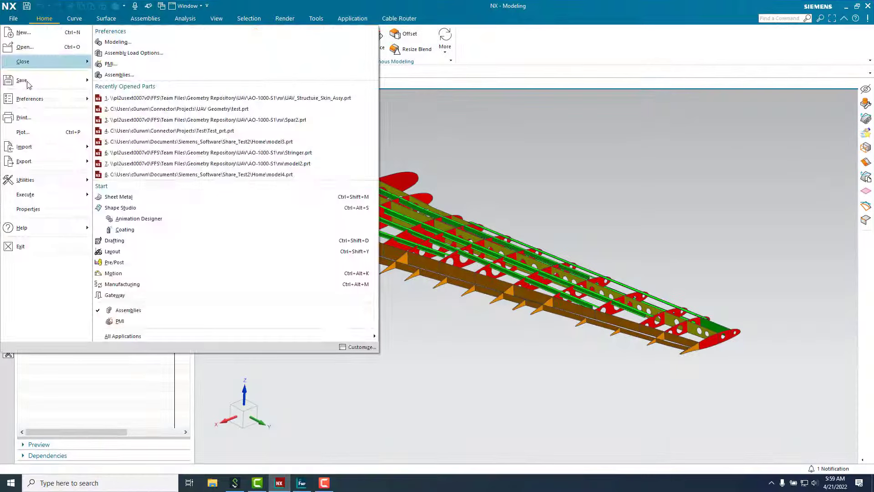
pyautogui.moveTo(23, 161)
pyautogui.click(117, 55)
pyautogui.click(293, 114)
pyautogui.click(285, 122)
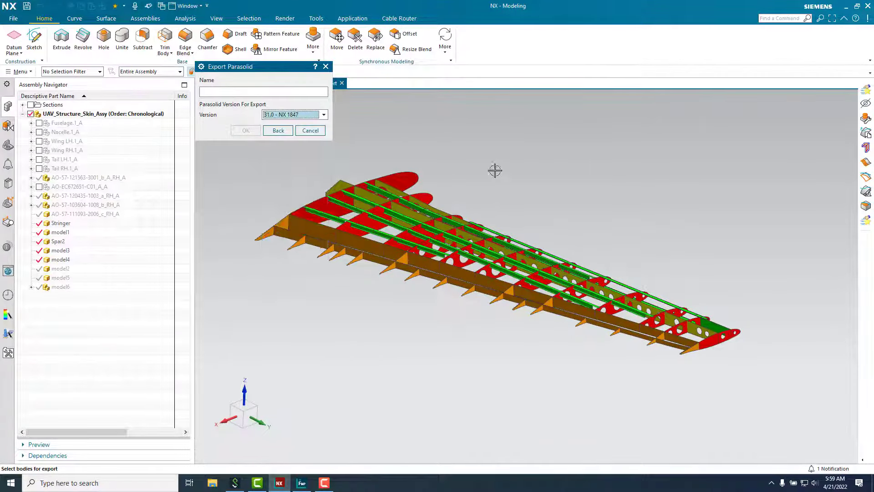
pyautogui.moveTo(300, 167); pyautogui.dragTo(763, 348)
pyautogui.click(250, 131)
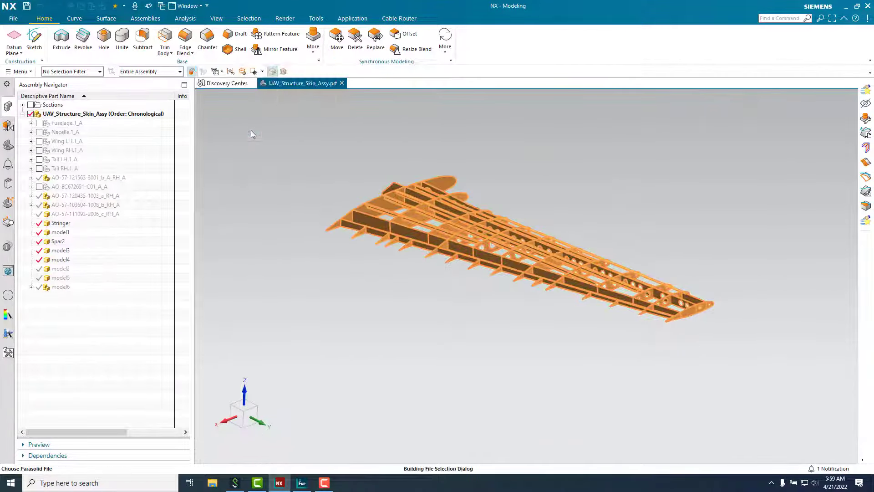
# Step: Create a new Connector project named Wing Structures Analysis in the Projects folder
pyautogui.click(234, 163)
pyautogui.doubleClick(423, 116)
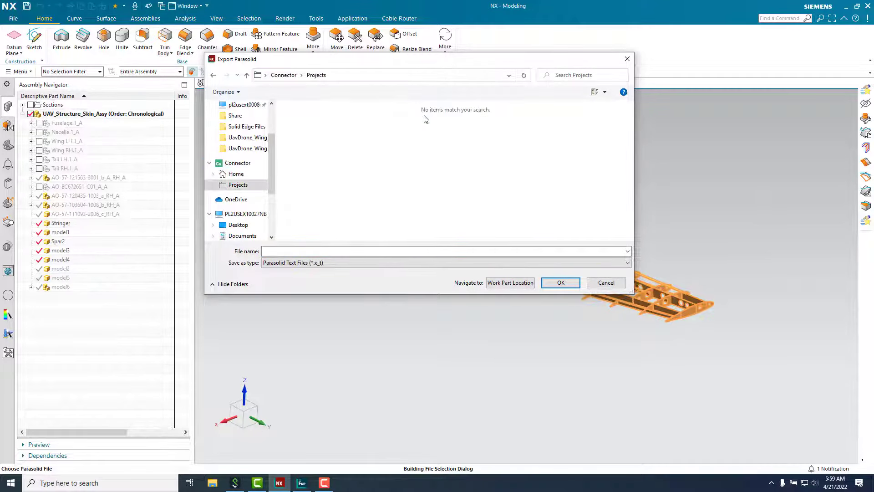
pyautogui.rightClick(345, 154)
pyautogui.moveTo(407, 254)
pyautogui.click(473, 251)
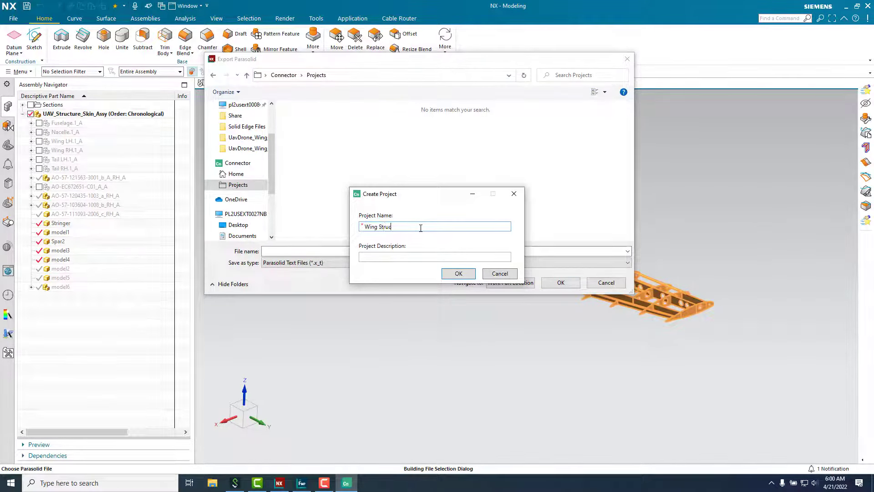
pyautogui.click(458, 273)
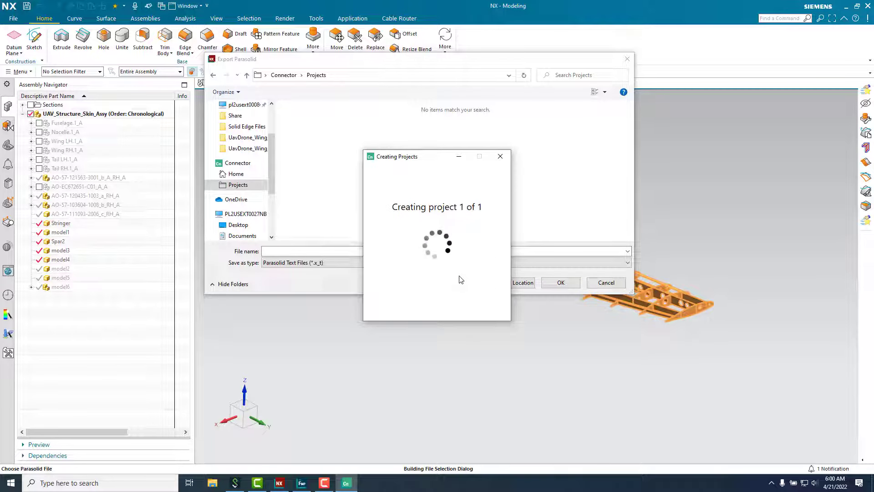
pyautogui.click(548, 269)
# Step: Save the Parasolid export as Wing_Internal inside the Wing Structures Analysis project
pyautogui.doubleClick(360, 111)
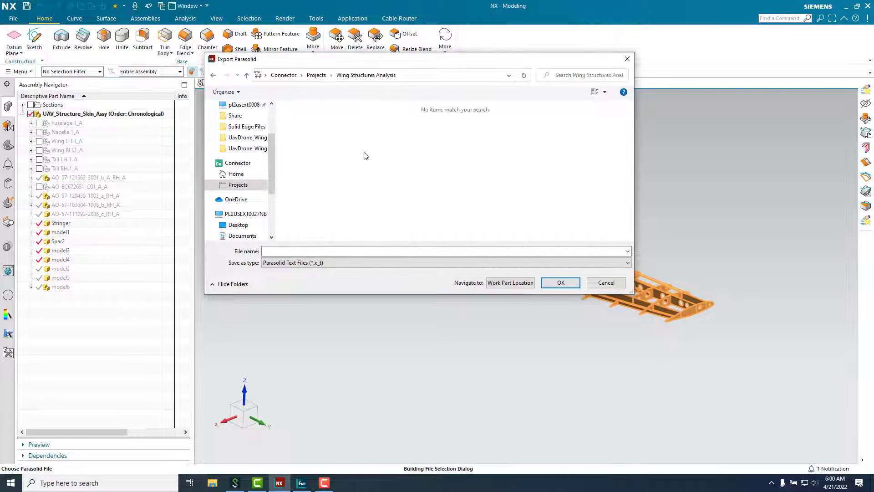
pyautogui.click(321, 251)
pyautogui.write('Wing_Internal_Structures')
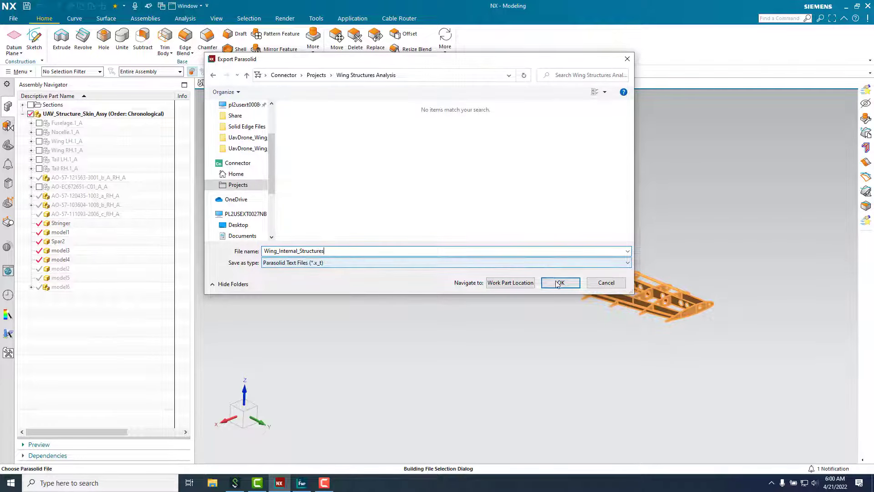
pyautogui.click(553, 283)
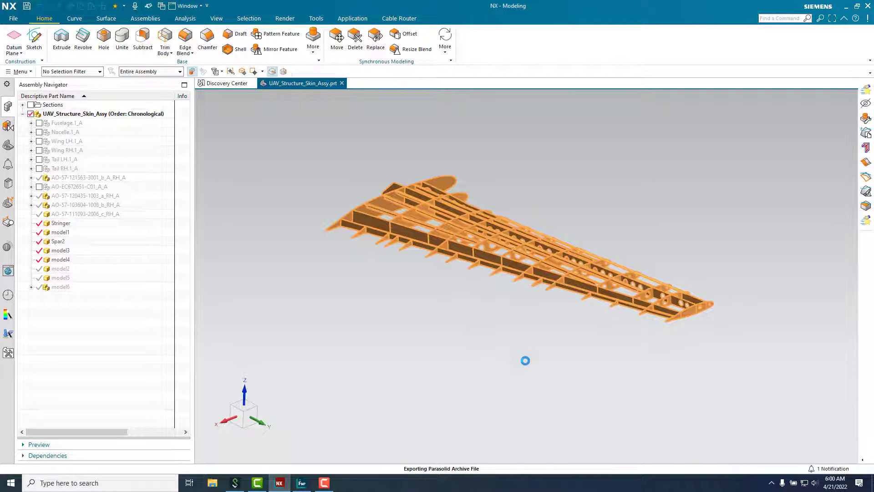
# Step: In Connector's sync settings, keep Wing Structures Analysis selected for local synchronization
pyautogui.click(847, 6)
pyautogui.click(771, 483)
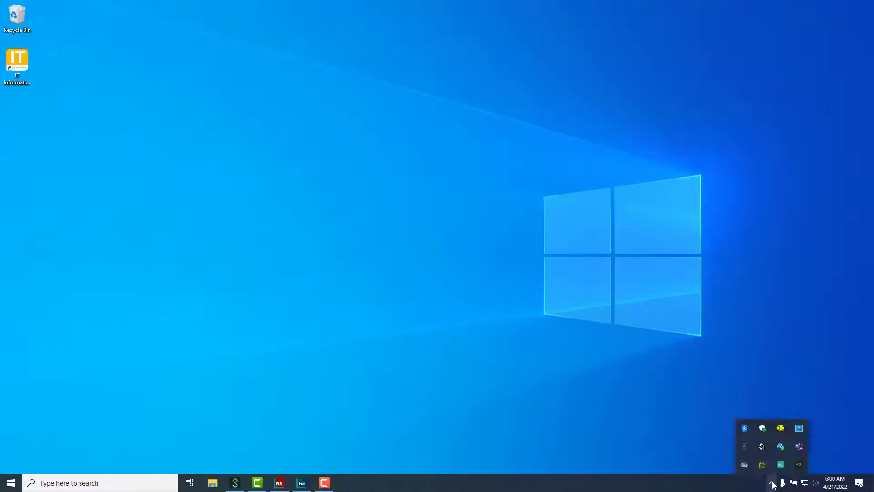
pyautogui.click(780, 463)
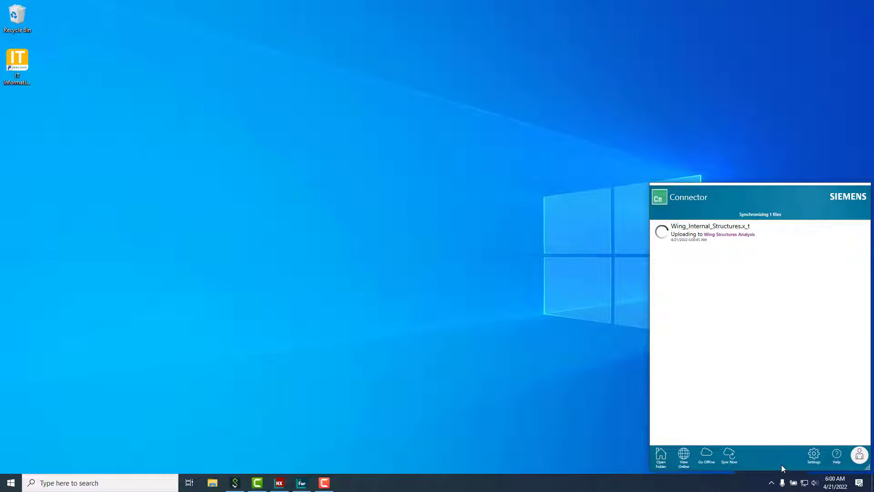
pyautogui.click(812, 456)
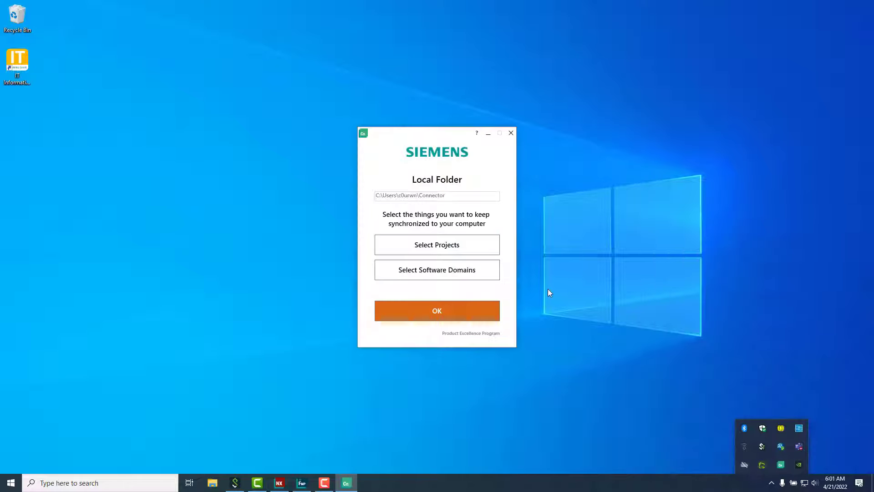
pyautogui.click(457, 246)
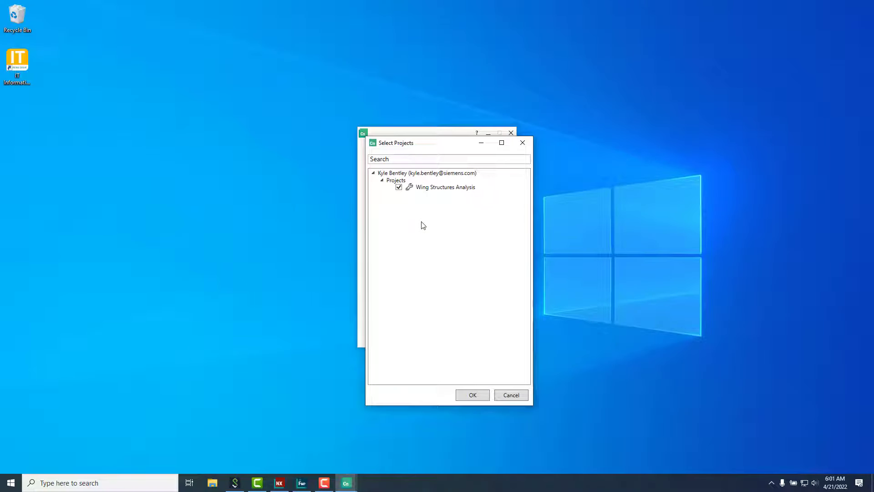
pyautogui.click(473, 394)
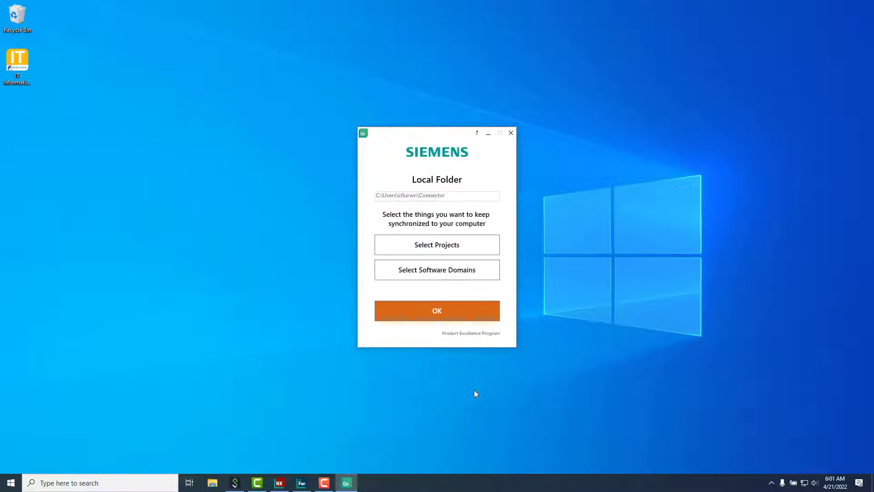
pyautogui.click(420, 319)
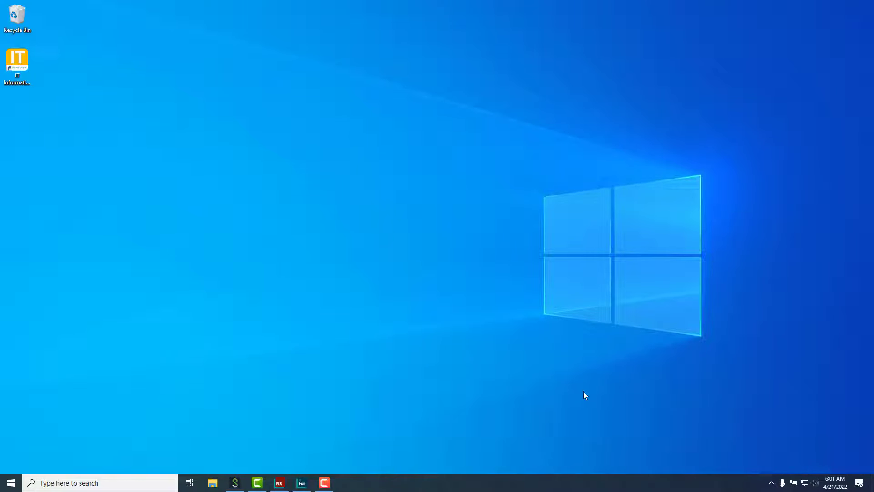
# Step: Open Chrome, go to share.sws.siemens and sign in to Xcelerator Share
pyautogui.click(11, 483)
pyautogui.click(473, 233)
pyautogui.write('share.sws.se')
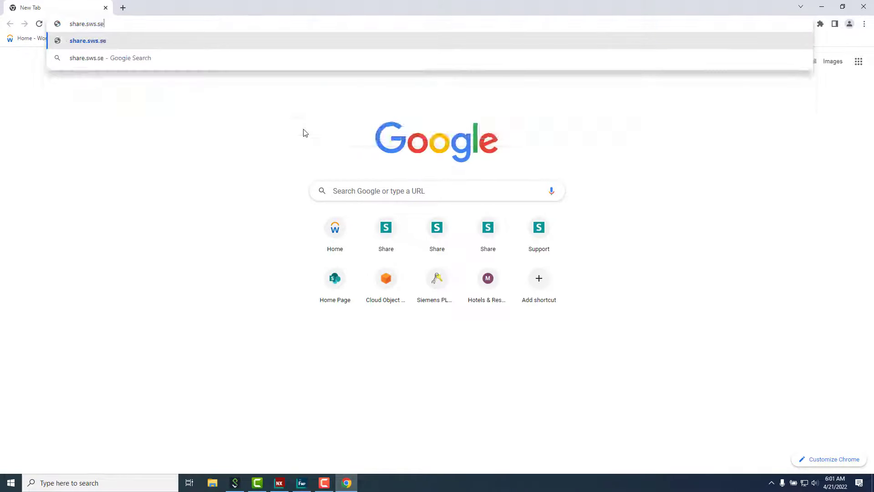
pyautogui.press('BackSpace')
pyautogui.write('iemens.com')
pyautogui.press('Return')
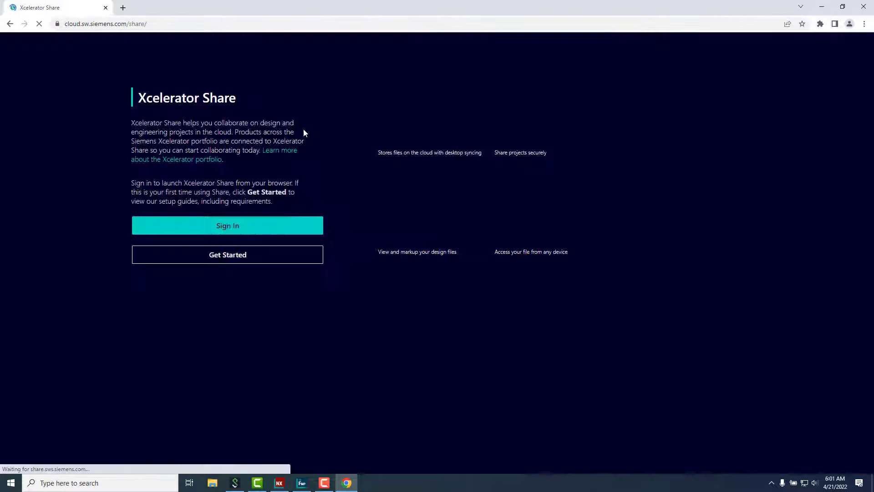
pyautogui.click(233, 226)
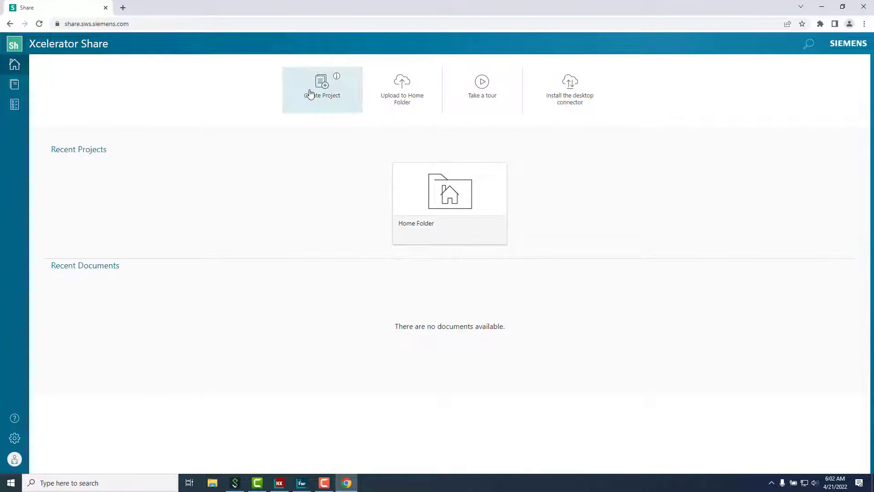
# Step: Check the projects list under each ownership filter, then close the browser
pyautogui.click(15, 84)
pyautogui.click(126, 128)
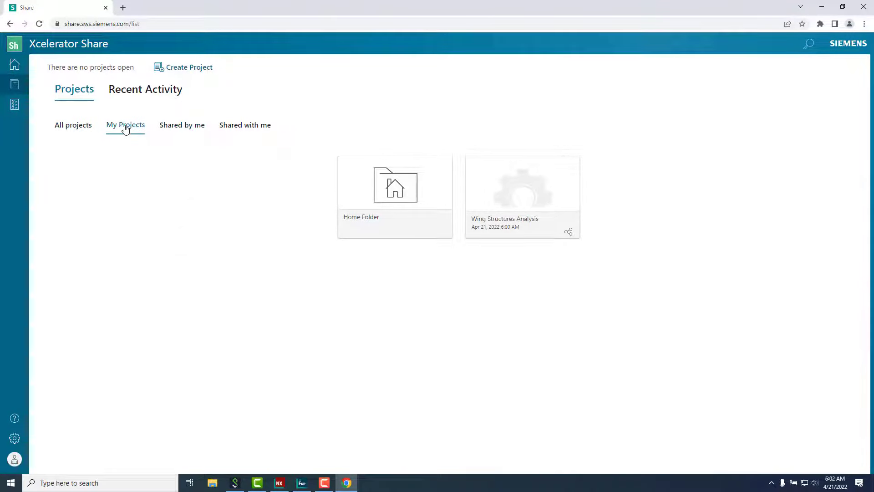
pyautogui.click(178, 128)
pyautogui.click(237, 130)
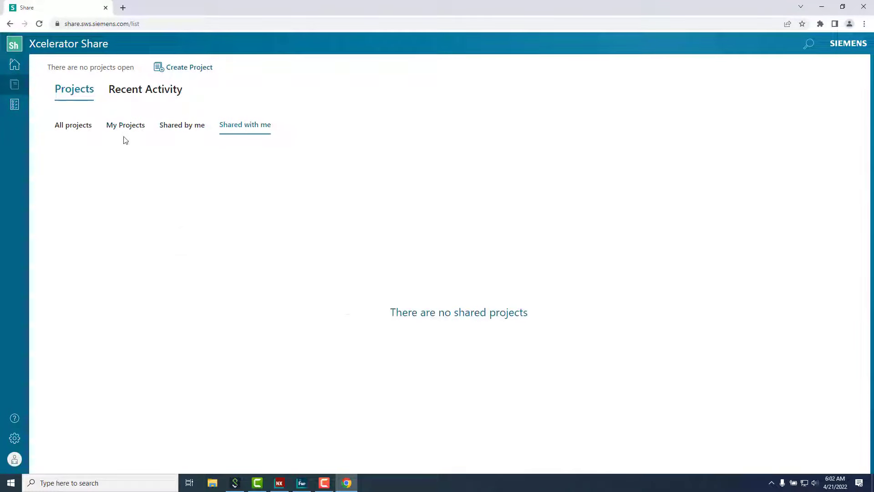
pyautogui.click(73, 127)
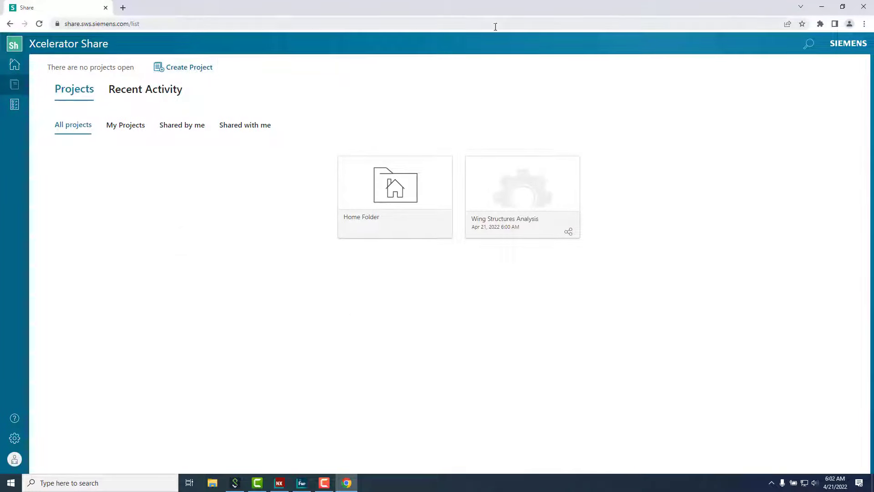
pyautogui.click(821, 6)
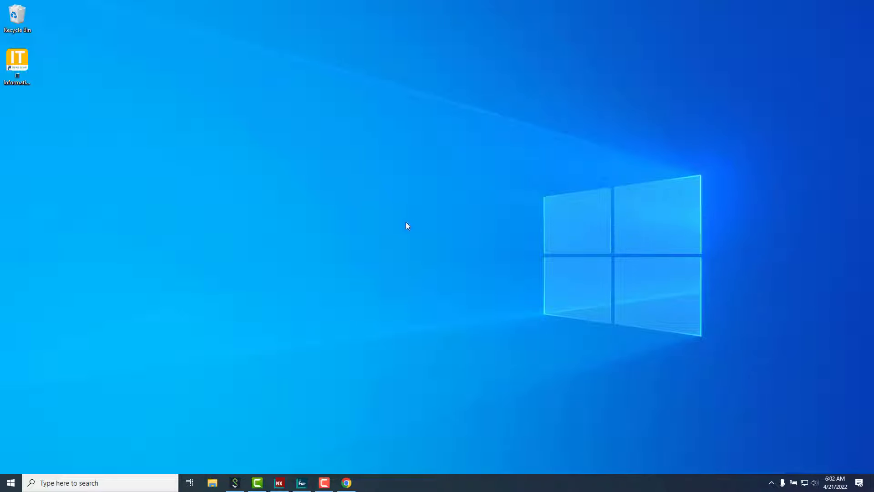
# Step: Import Wing_Internal_Structures.x_t from the Wing Structures Analysis project in Xcelerator Share
pyautogui.click(301, 482)
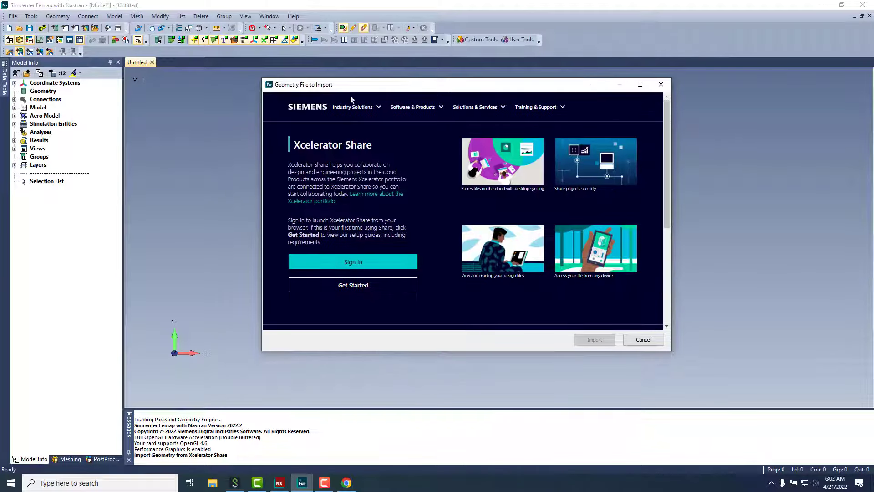
pyautogui.click(325, 266)
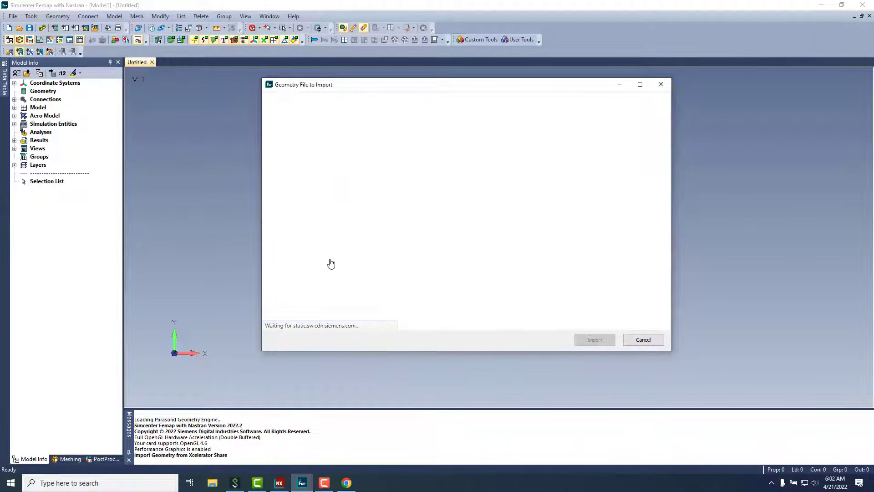
pyautogui.click(305, 180)
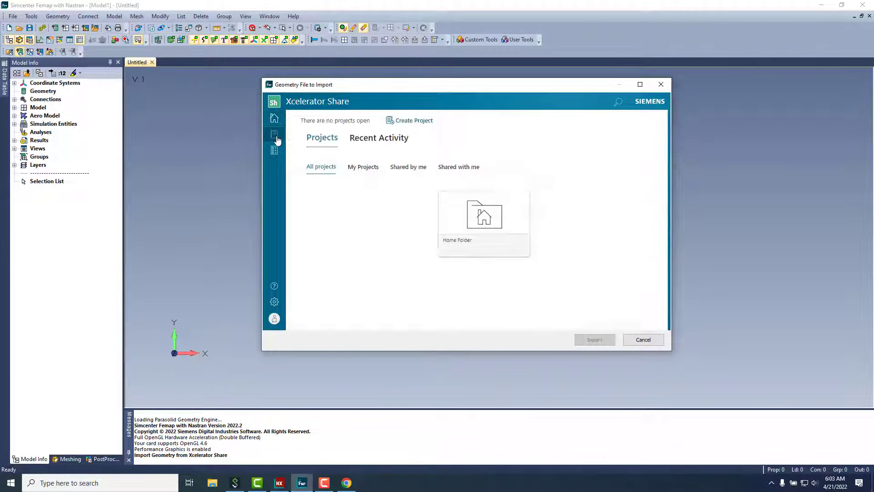
pyautogui.click(360, 168)
pyautogui.click(527, 233)
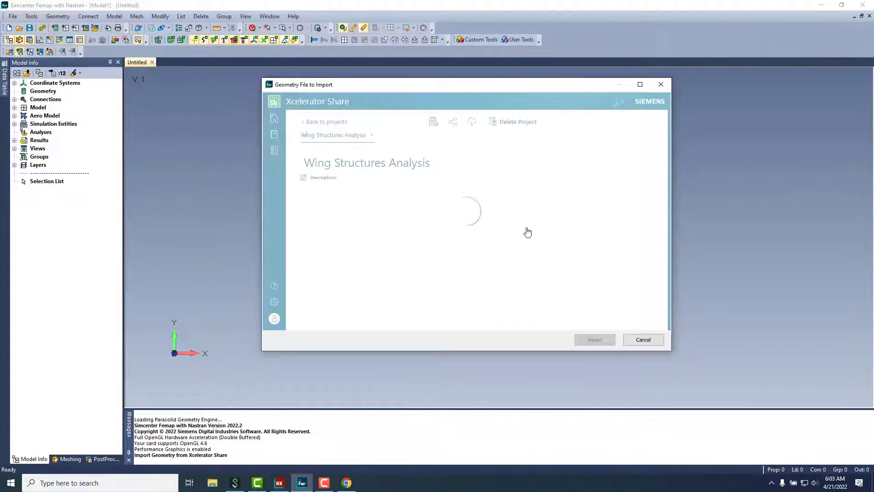
pyautogui.click(396, 219)
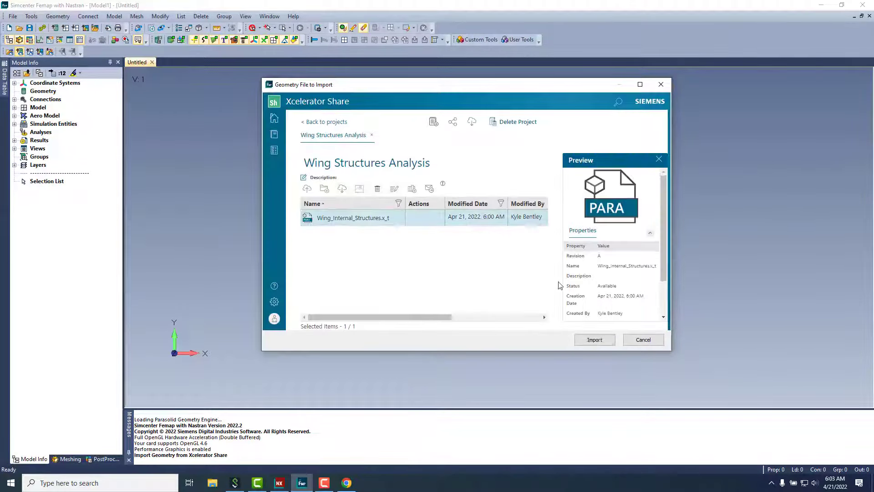
pyautogui.click(595, 339)
pyautogui.press('Return')
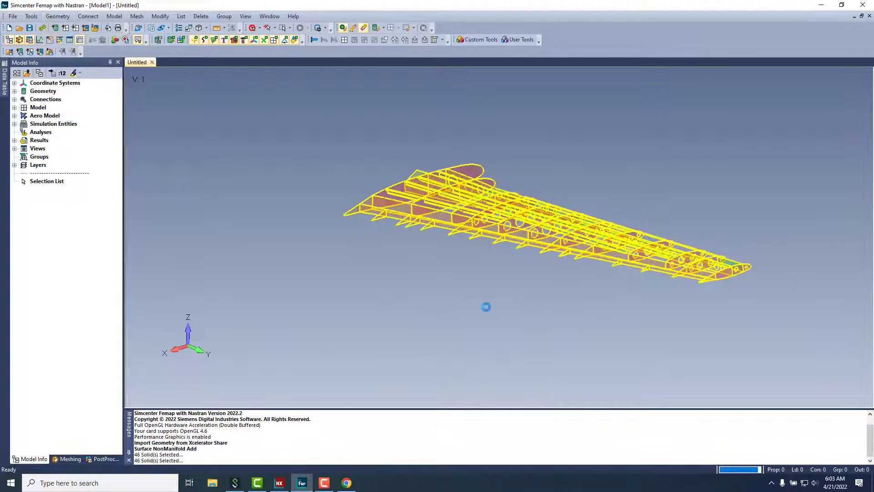
# Step: Create the Ribs and Stringers groups from surfaces of matching colour
pyautogui.hotkey('ctrl', 'g')
pyautogui.write('Ribs')
pyautogui.press('Return')
pyautogui.click(224, 16)
pyautogui.rightClick(306, 287)
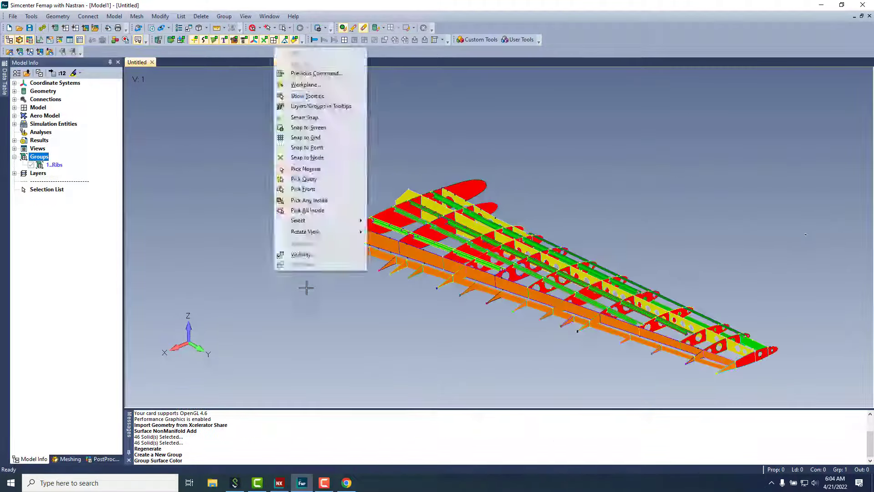
pyautogui.hotkey('ctrl', 'g')
pyautogui.write('Stringers')
pyautogui.press('Return')
pyautogui.click(224, 16)
pyautogui.click(305, 101)
pyautogui.click(364, 214)
pyautogui.press('Return')
# Step: Create the Spars and Wing Flap groups from surfaces of matching colour
pyautogui.hotkey('ctrl', 'g')
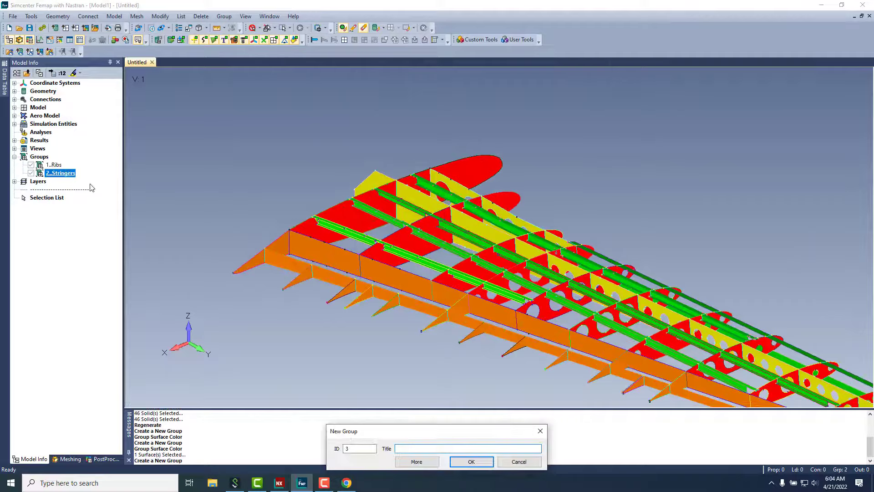
pyautogui.write('Spars')
pyautogui.press('Return')
pyautogui.click(224, 16)
pyautogui.click(305, 101)
pyautogui.hotkey('ctrl', 'g')
pyautogui.write('Wing Flap')
pyautogui.press('Return')
pyautogui.click(223, 16)
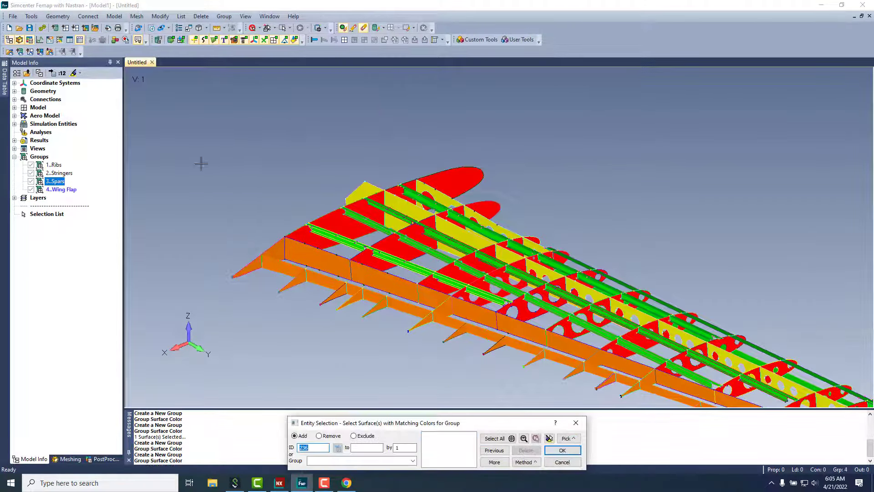
pyautogui.press('Return')
# Step: Load Aluminum 2024 and Aluminum 6061 from the material library
pyautogui.click(53, 164)
pyautogui.click(115, 16)
pyautogui.click(130, 53)
pyautogui.click(498, 172)
pyautogui.doubleClick(454, 334)
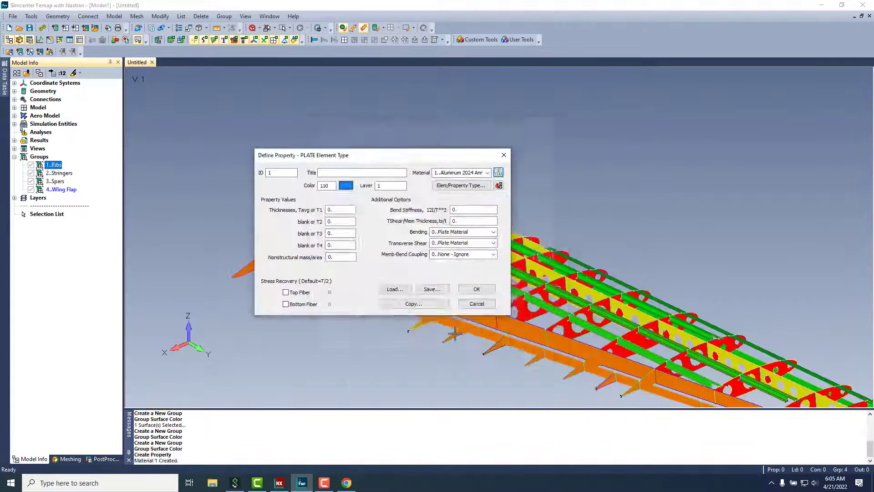
pyautogui.click(499, 172)
pyautogui.doubleClick(455, 273)
# Step: Define plate properties Ribs and Stringers, each 0.1 thick
pyautogui.click(362, 173)
pyautogui.write('Ribs')
pyautogui.click(341, 209)
pyautogui.write('0.1')
pyautogui.click(476, 289)
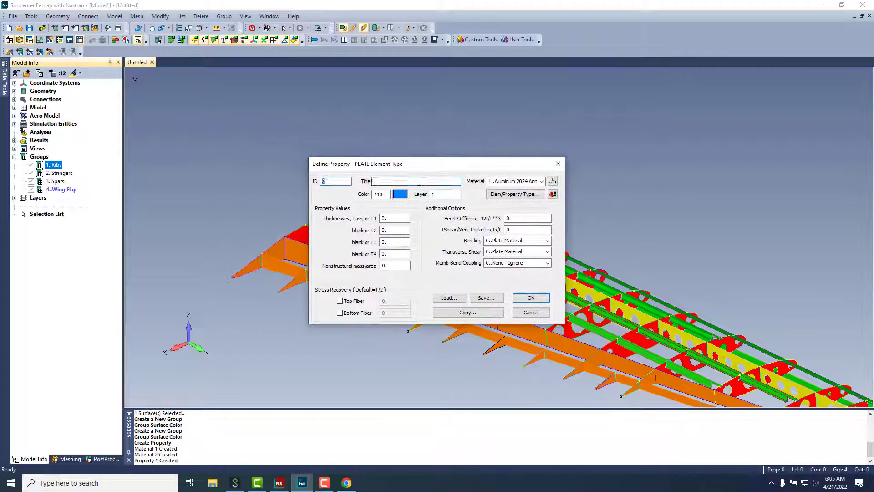
pyautogui.click(419, 181)
pyautogui.write('Stringers')
pyautogui.click(394, 218)
pyautogui.write('0.1')
pyautogui.click(531, 297)
# Step: Define plate properties Spars and Wing Flap (0.1 thick), using Aluminum 6061
pyautogui.click(419, 181)
pyautogui.write('Spars')
pyautogui.click(531, 297)
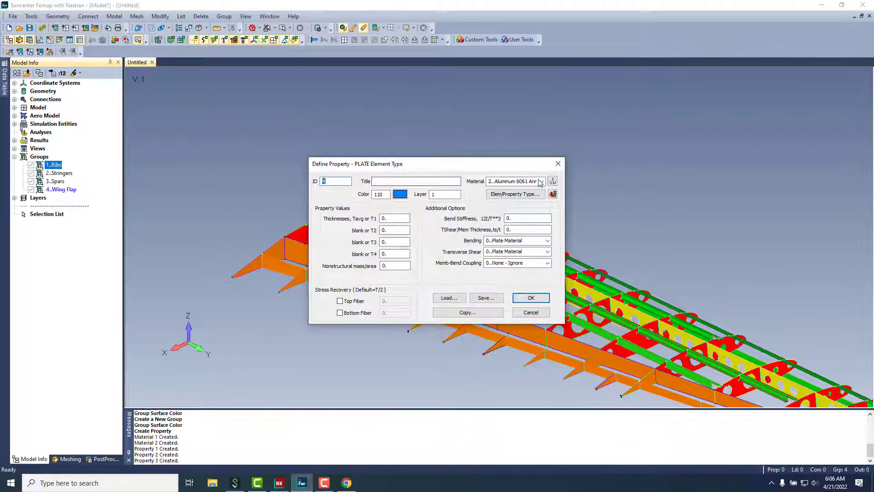
pyautogui.click(416, 181)
pyautogui.write('Wing Flap')
pyautogui.click(394, 218)
pyautogui.write('0.1')
pyautogui.click(531, 297)
pyautogui.click(137, 16)
# Step: Assign the Ribs, Stringers, Spars and Wing Flap properties to their group surfaces
pyautogui.click(273, 166)
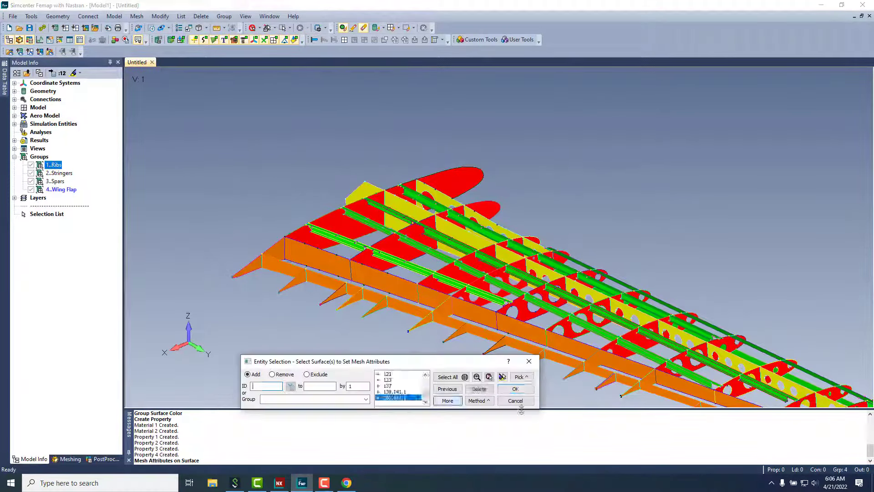
pyautogui.click(514, 388)
pyautogui.click(575, 460)
pyautogui.click(423, 391)
pyautogui.click(346, 421)
pyautogui.click(572, 380)
pyautogui.click(576, 459)
pyautogui.click(572, 380)
pyautogui.click(576, 459)
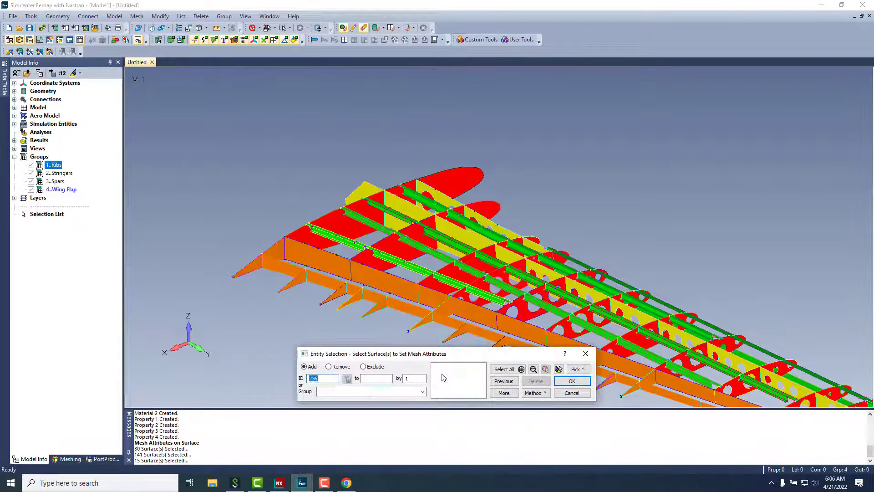
pyautogui.click(422, 392)
pyautogui.click(346, 427)
pyautogui.click(571, 380)
pyautogui.click(575, 460)
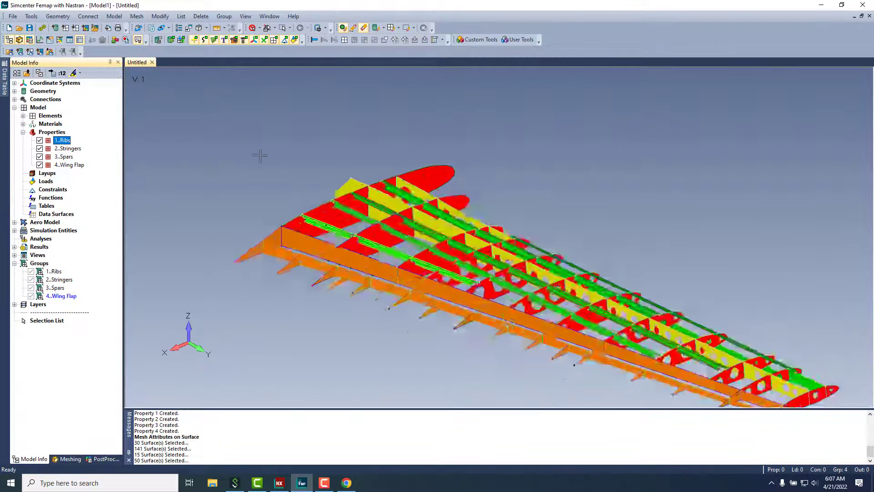
# Step: Set the mesh size on all 236 wing surfaces
pyautogui.click(137, 16)
pyautogui.moveTo(175, 38)
pyautogui.click(242, 68)
pyautogui.click(495, 438)
# Step: Mesh all 236 wing surfaces with the computed sizes and show the nodes
pyautogui.click(562, 450)
pyautogui.click(402, 349)
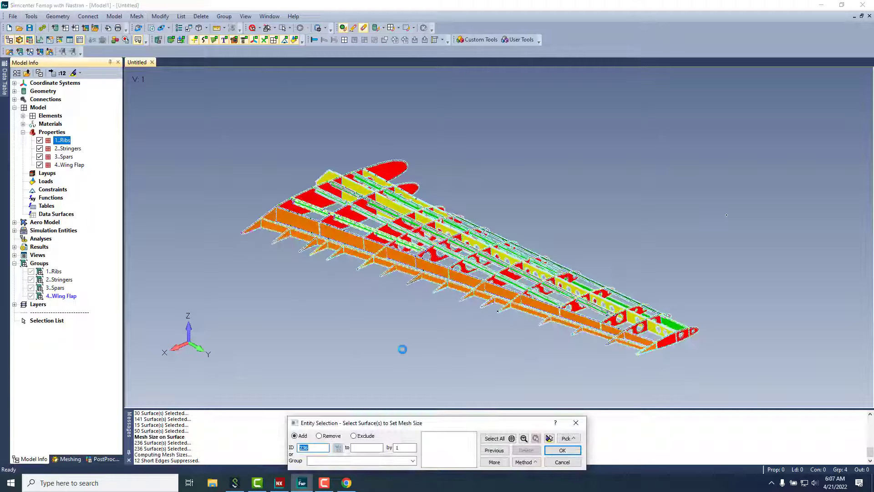
pyautogui.click(264, 40)
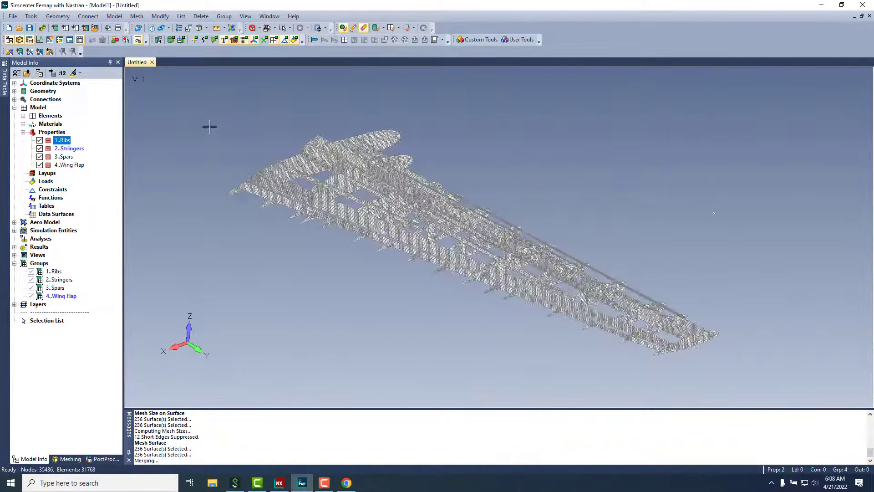
# Step: Save the model as Wing_Internal_Structures_Model in the Connector Wing Structures Analysis folder
pyautogui.hotkey('ctrl', 's')
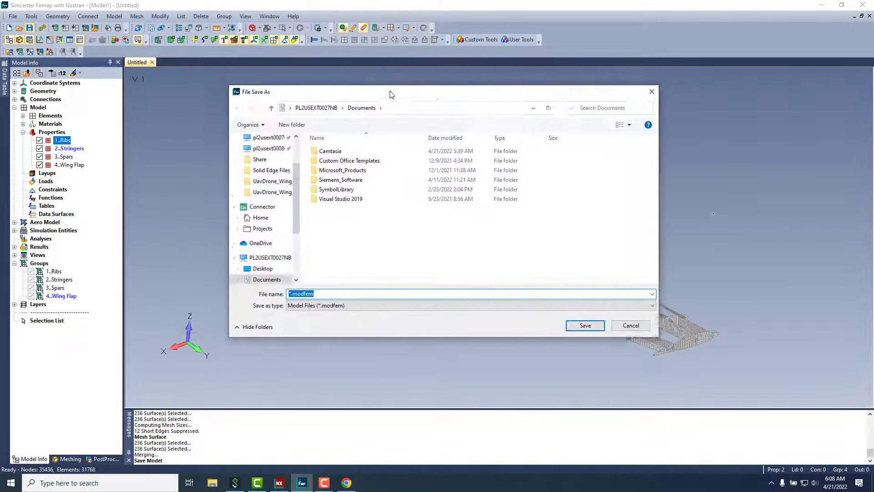
pyautogui.moveTo(390, 94); pyautogui.dragTo(421, 102)
pyautogui.click(293, 214)
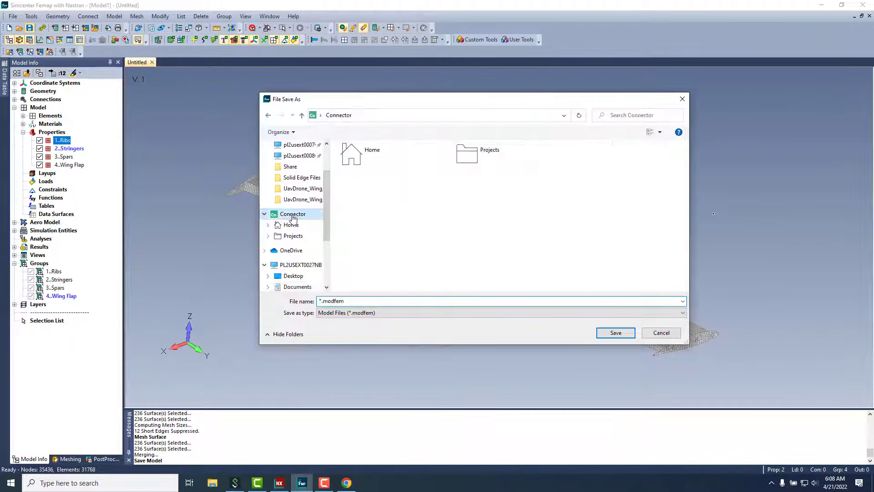
pyautogui.doubleClick(468, 154)
pyautogui.doubleClick(364, 153)
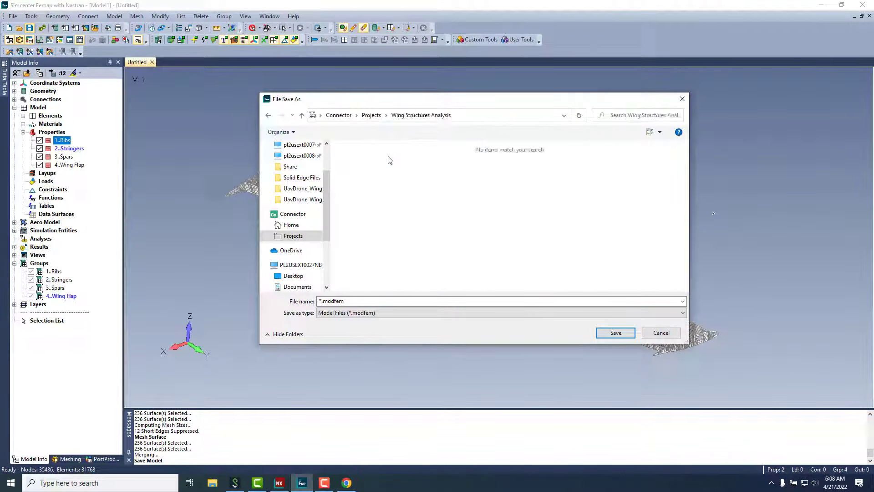
pyautogui.click(379, 301)
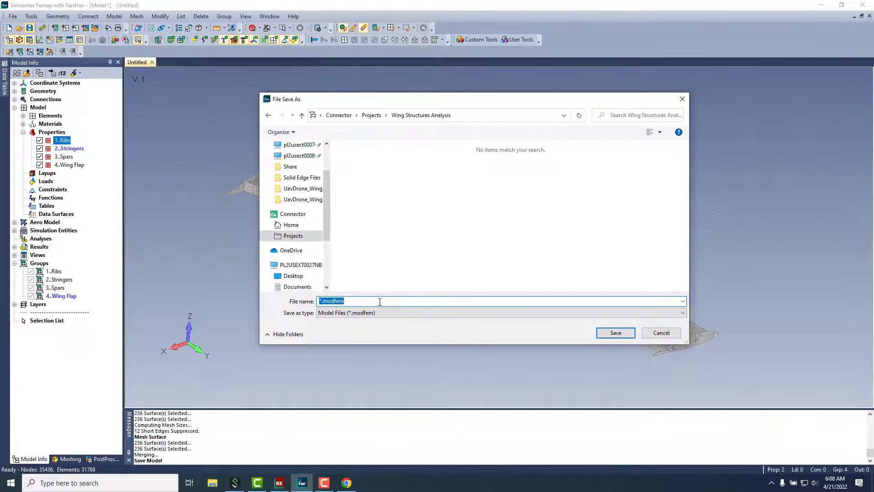
pyautogui.write('Wing_Internal_Structures')
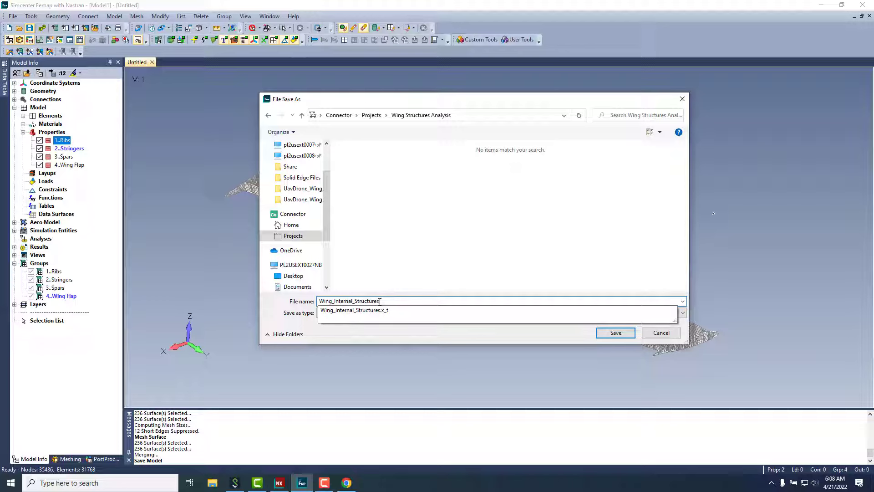
pyautogui.press('Escape')
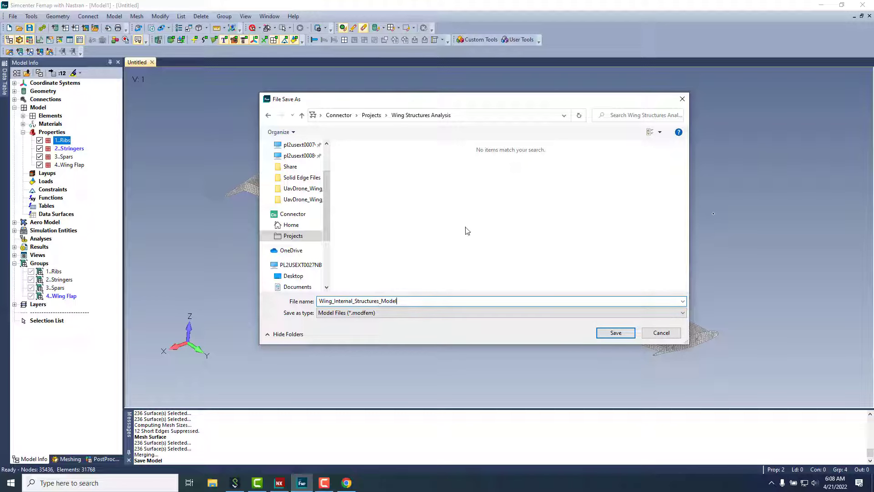
pyautogui.click(608, 334)
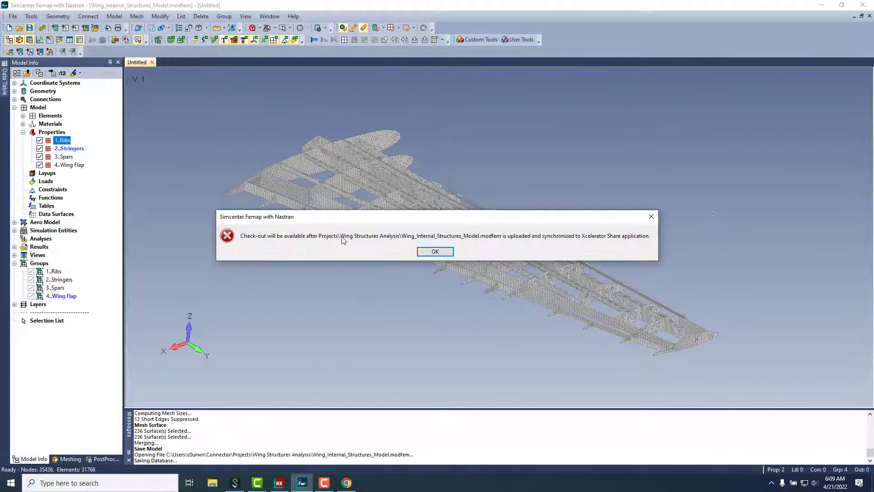
pyautogui.press('Return')
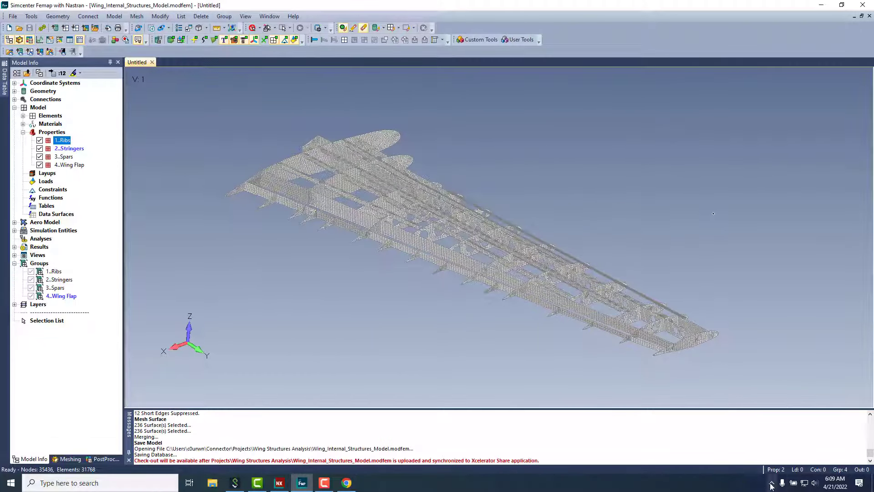
# Step: From Connector, open the Wing Structures Analysis project folder in Explorer and switch to the details view
pyautogui.click(771, 482)
pyautogui.click(774, 428)
pyautogui.click(212, 482)
pyautogui.click(188, 227)
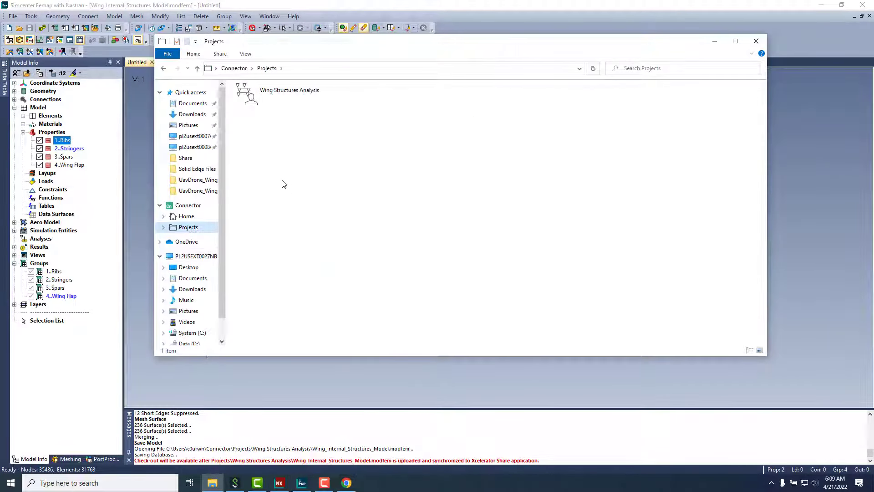
pyautogui.doubleClick(291, 90)
pyautogui.rightClick(383, 163)
pyautogui.moveTo(401, 167)
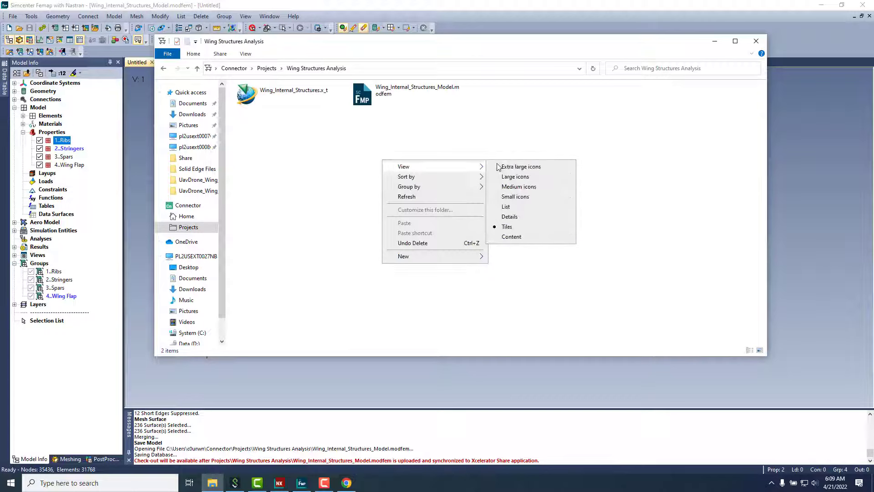
pyautogui.click(516, 217)
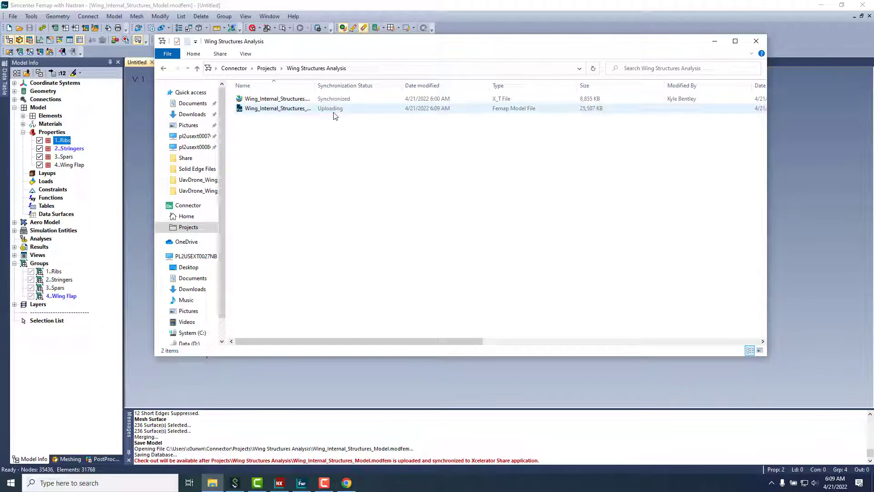
# Step: Refresh the project folder so the .modfem shows Synchronized, then close the wing model in Femap
pyautogui.rightClick(339, 142)
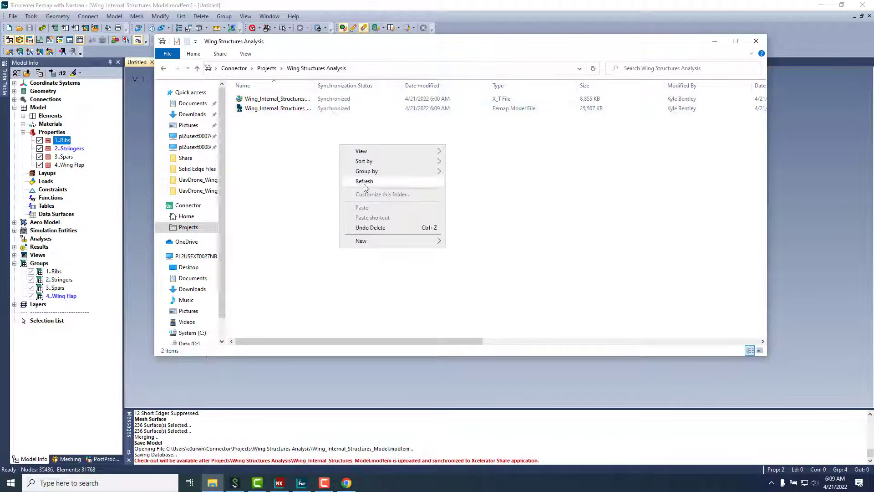
pyautogui.click(427, 250)
pyautogui.moveTo(448, 341); pyautogui.dragTo(377, 321)
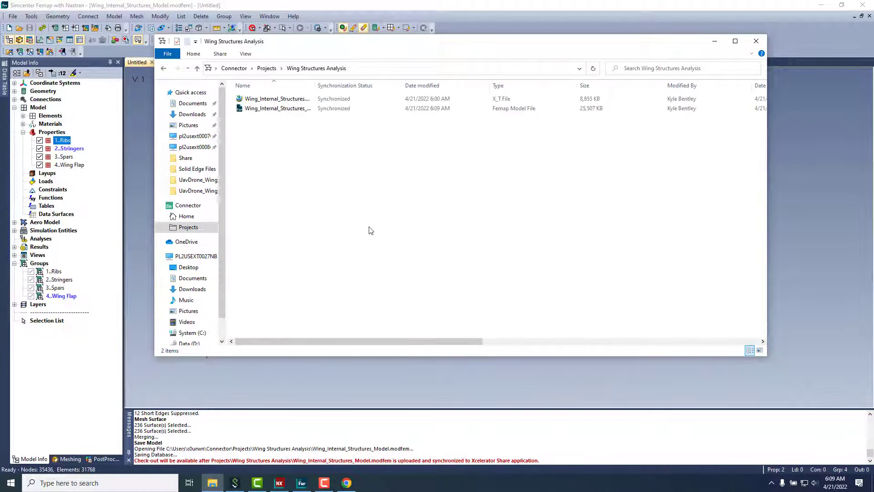
pyautogui.moveTo(403, 48); pyautogui.dragTo(429, 57)
pyautogui.hotkey('alt', 'F4')
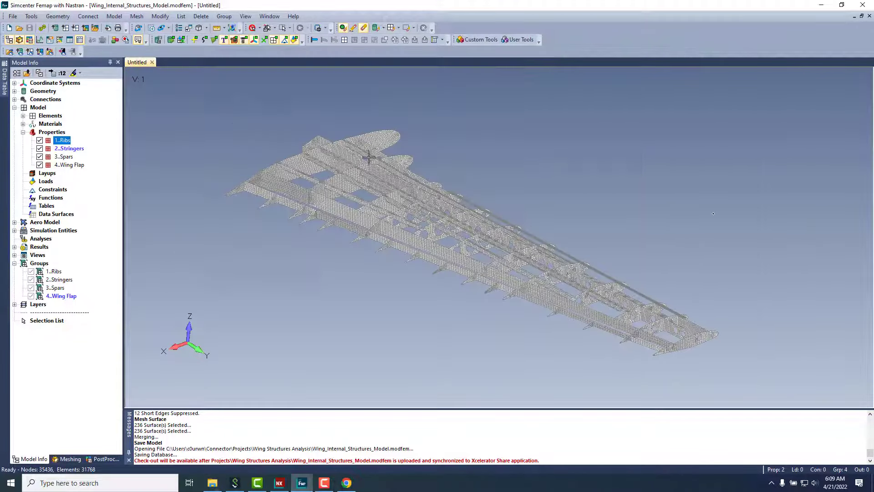
pyautogui.click(152, 62)
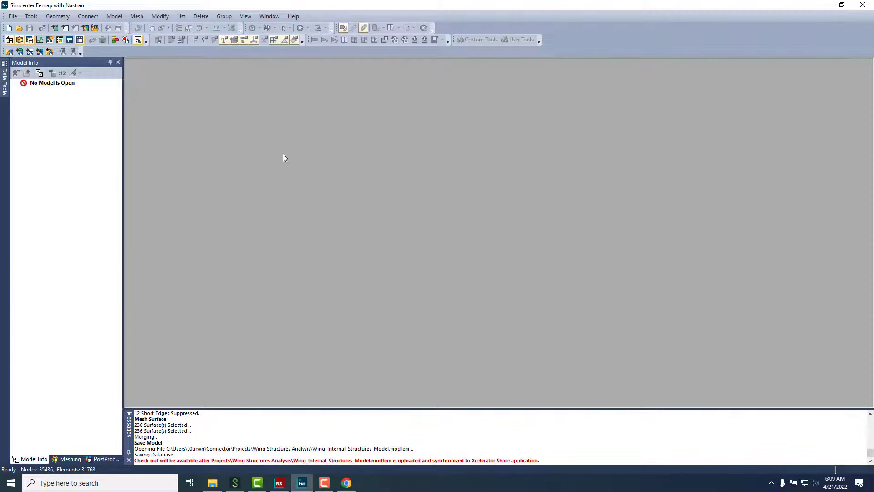
# Step: Minimize Femap and check the Properties of the .modfem model file in Wing Structures Analysis
pyautogui.click(821, 5)
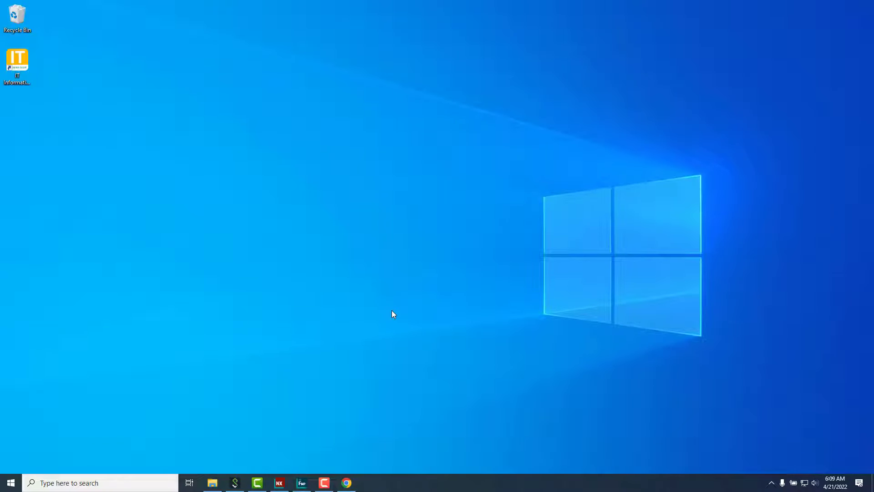
pyautogui.click(212, 482)
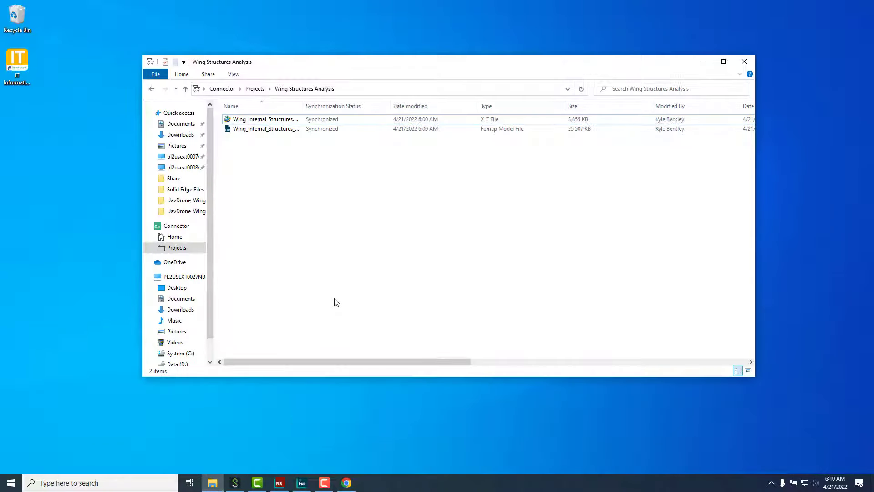
pyautogui.rightClick(309, 132)
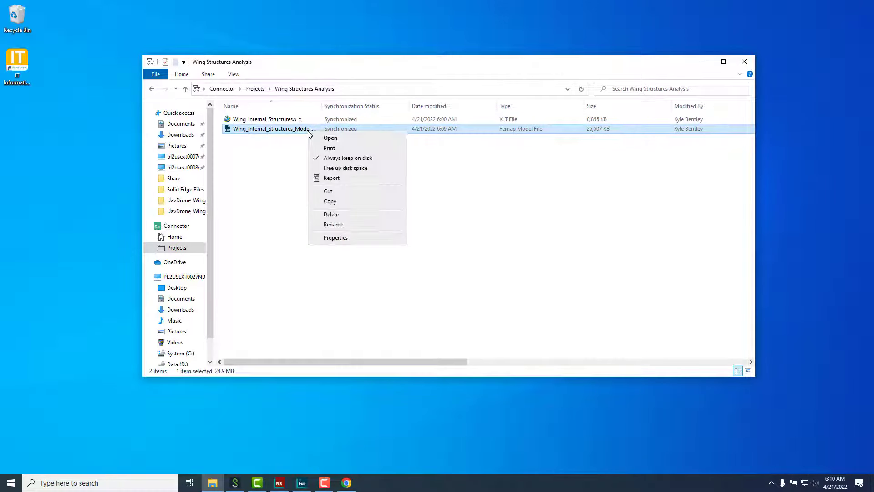
pyautogui.click(592, 132)
pyautogui.rightClick(303, 132)
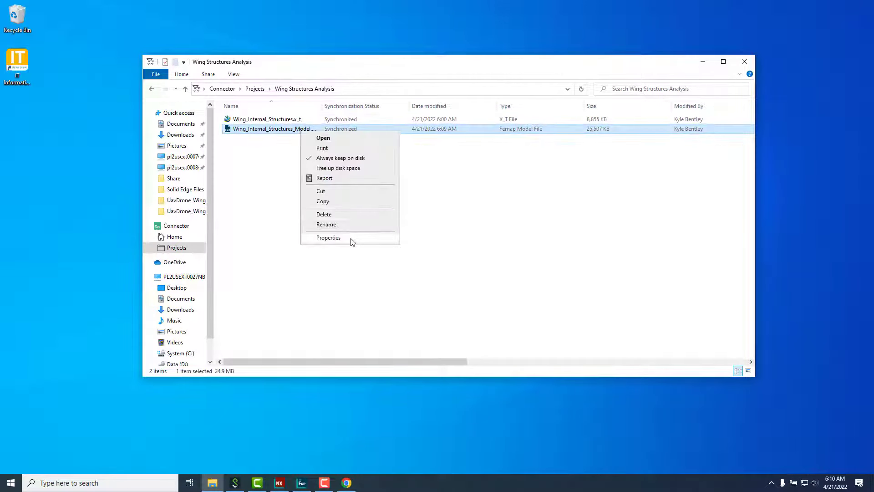
pyautogui.click(349, 241)
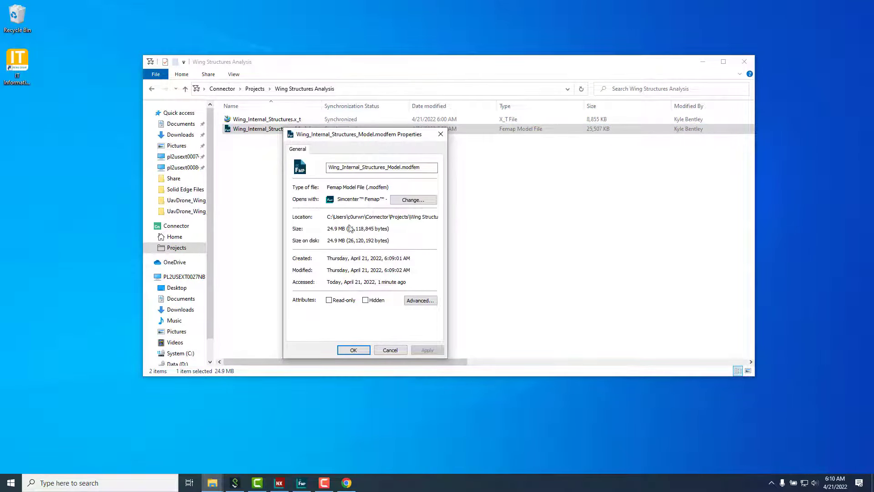
pyautogui.click(390, 350)
# Step: Free up disk space on the .modfem file, confirm it uses 0 bytes on disk, then minimize Explorer
pyautogui.rightClick(287, 132)
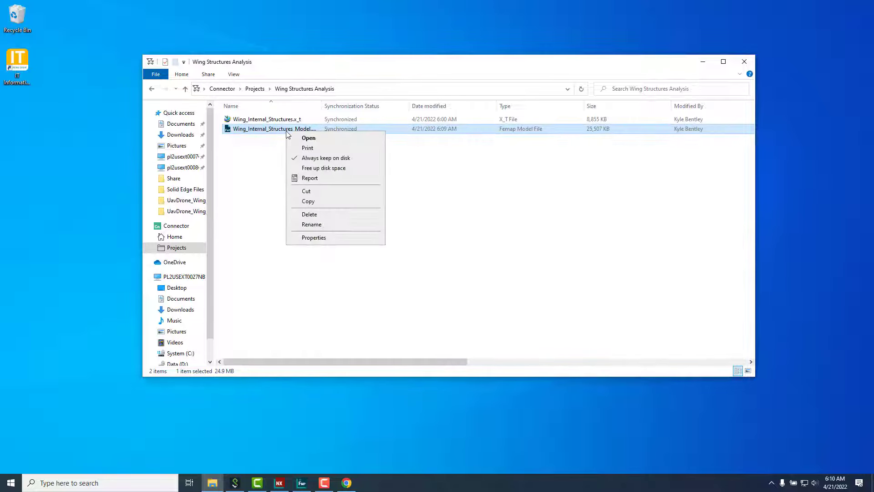
pyautogui.click(321, 168)
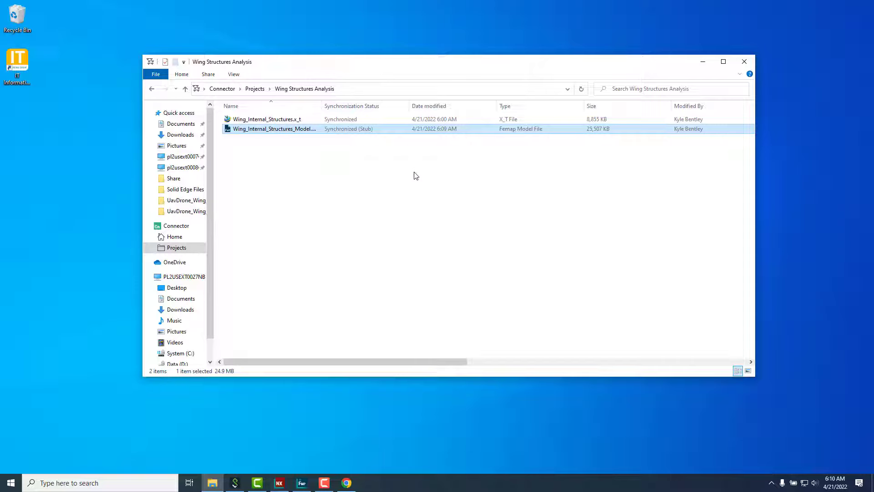
pyautogui.rightClick(311, 130)
pyautogui.click(355, 229)
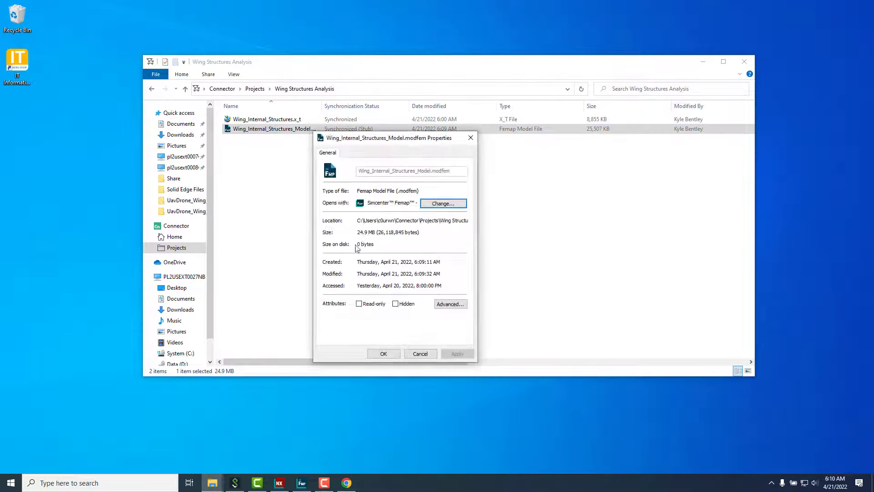
pyautogui.click(383, 353)
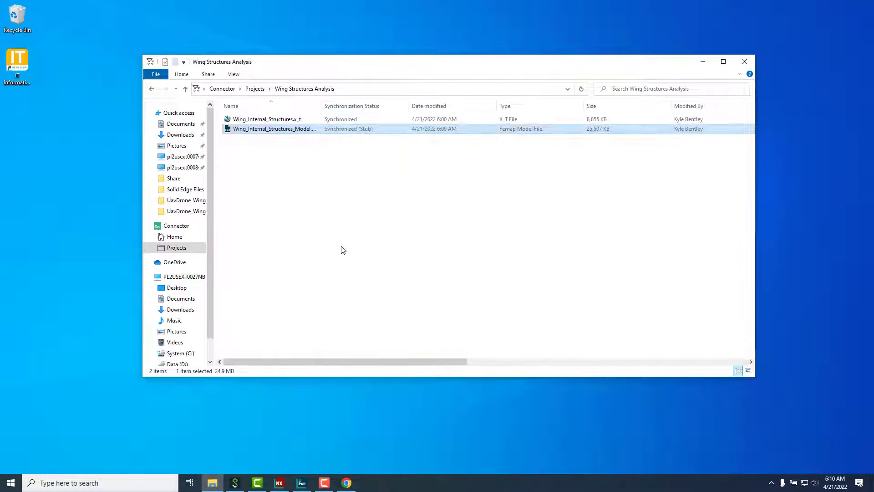
pyautogui.click(343, 249)
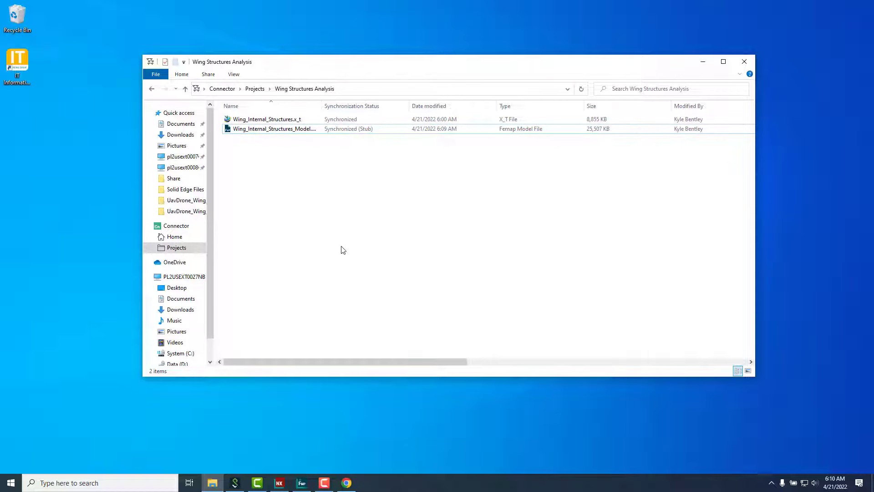
pyautogui.click(704, 64)
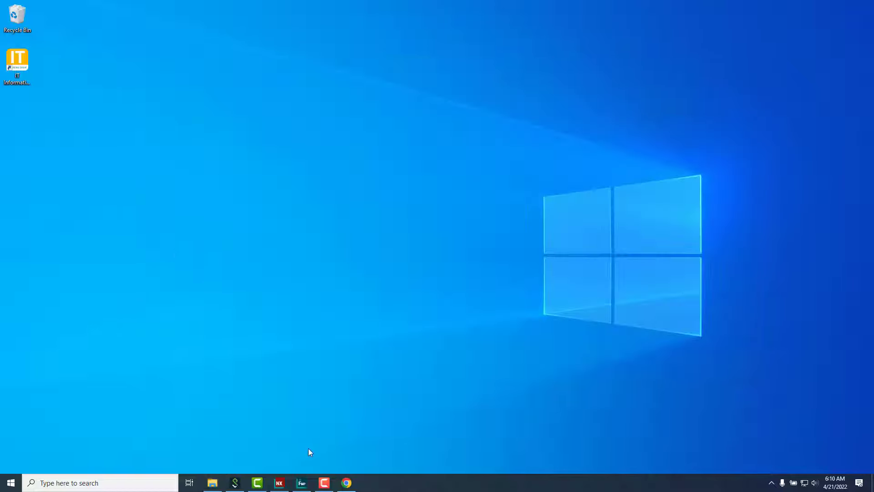
# Step: Restore Femap and open Wing_Internal_Structures_Model.modfem from Xcelerator Share
pyautogui.click(302, 483)
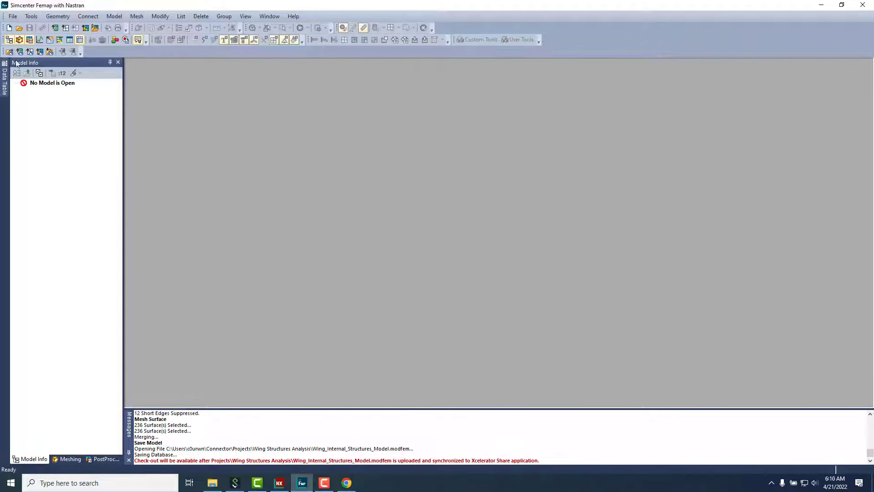
pyautogui.hotkey('ctrl', 'o')
pyautogui.moveTo(291, 114); pyautogui.dragTo(246, 91)
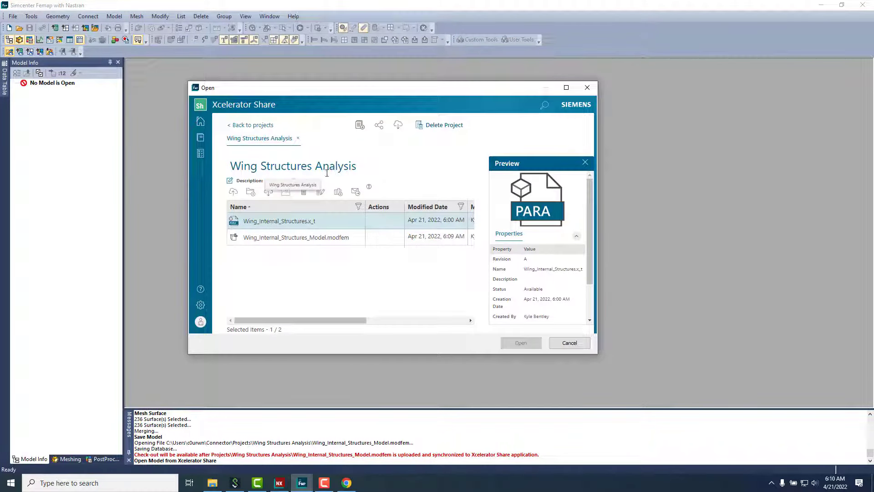
pyautogui.click(301, 237)
pyautogui.click(520, 342)
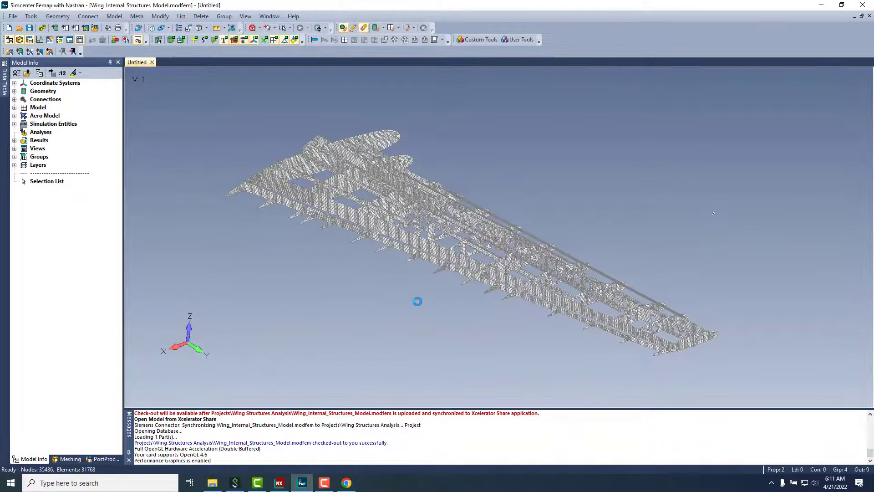
# Step: Verify in Explorer that the checked-out model file is synchronized again at 25,507 KB
pyautogui.click(377, 443)
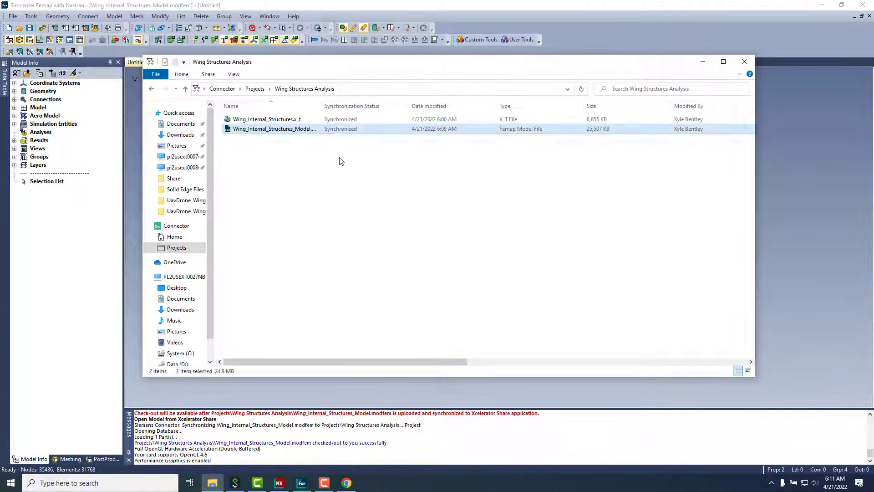
pyautogui.click(340, 161)
pyautogui.moveTo(429, 362); pyautogui.dragTo(273, 360)
pyautogui.click(702, 62)
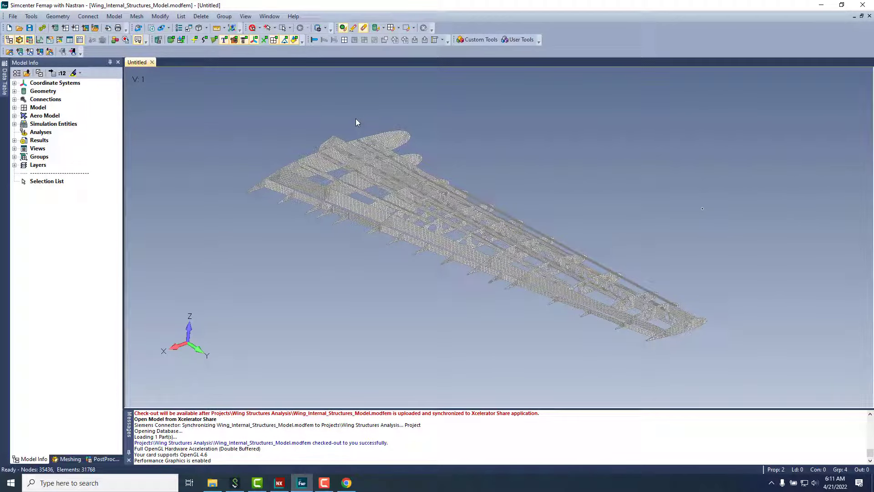
pyautogui.click(114, 16)
# Step: Create a surface constraint fixing the three wing-root surfaces
pyautogui.moveTo(137, 99)
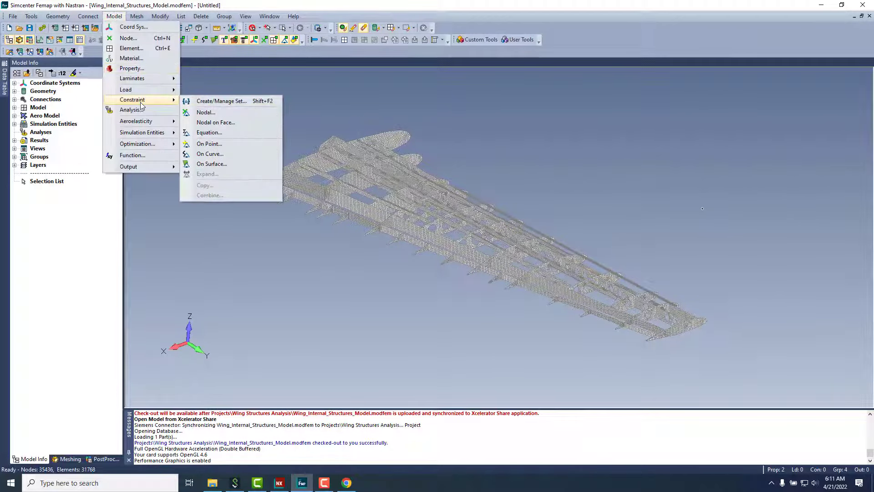
pyautogui.click(224, 166)
pyautogui.press('Return')
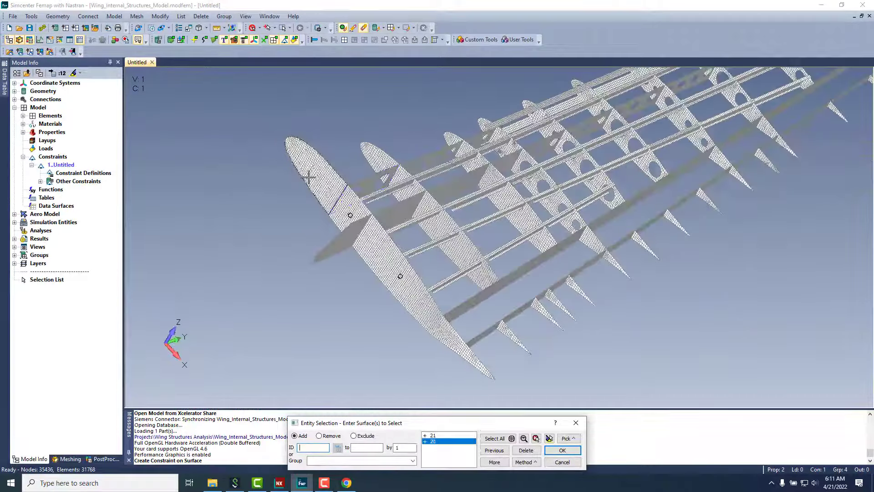
pyautogui.click(562, 450)
pyautogui.click(527, 435)
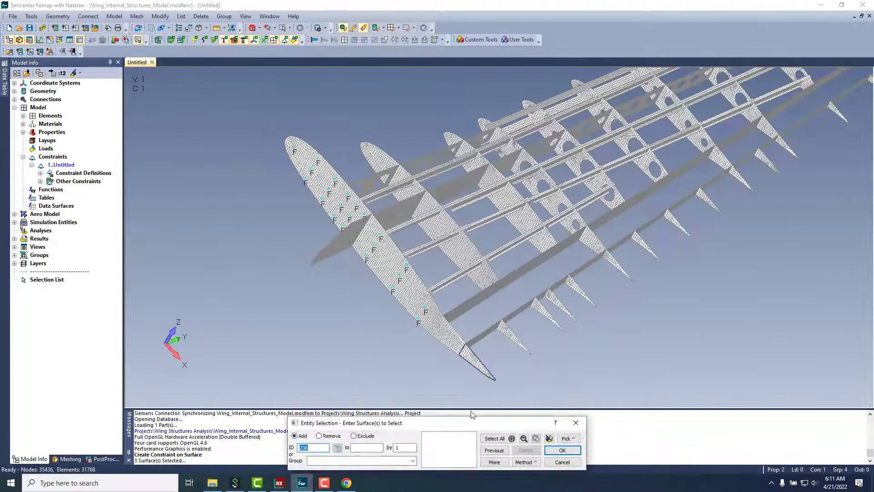
pyautogui.click(544, 416)
# Step: Create a new Normal Modes analysis set and run it in Simcenter Nastran
pyautogui.click(114, 16)
pyautogui.click(132, 111)
pyautogui.click(456, 310)
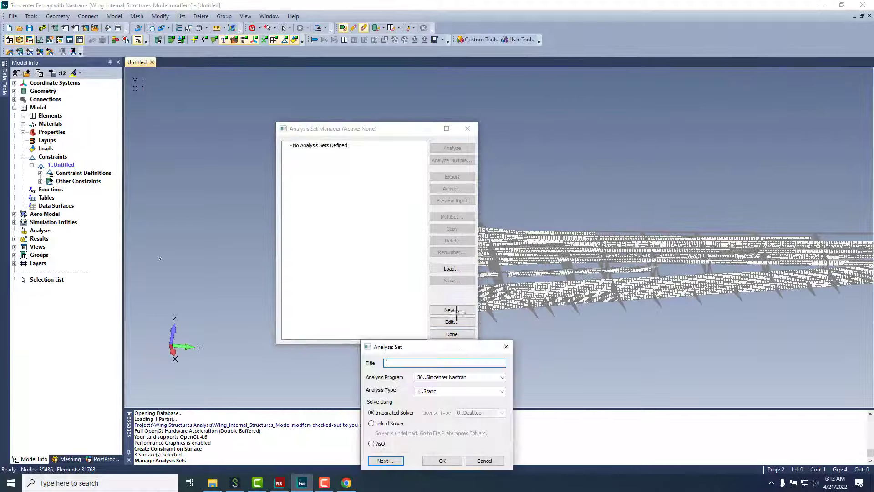
pyautogui.click(460, 391)
pyautogui.click(455, 338)
pyautogui.click(442, 460)
pyautogui.click(452, 148)
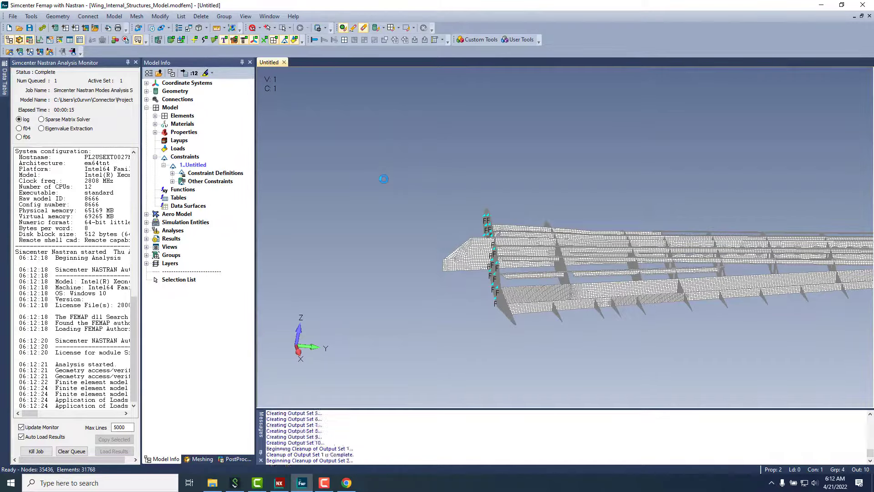
# Step: Review the Mode 1 and Mode 3 strain-energy shapes, settle on deformed Mode 1 (7.066476 Hz), and save
pyautogui.doubleClick(70, 264)
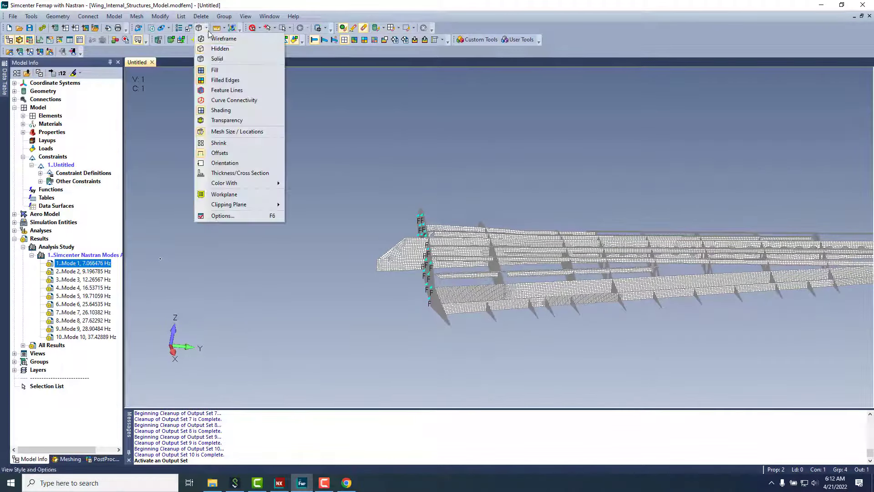
pyautogui.click(334, 39)
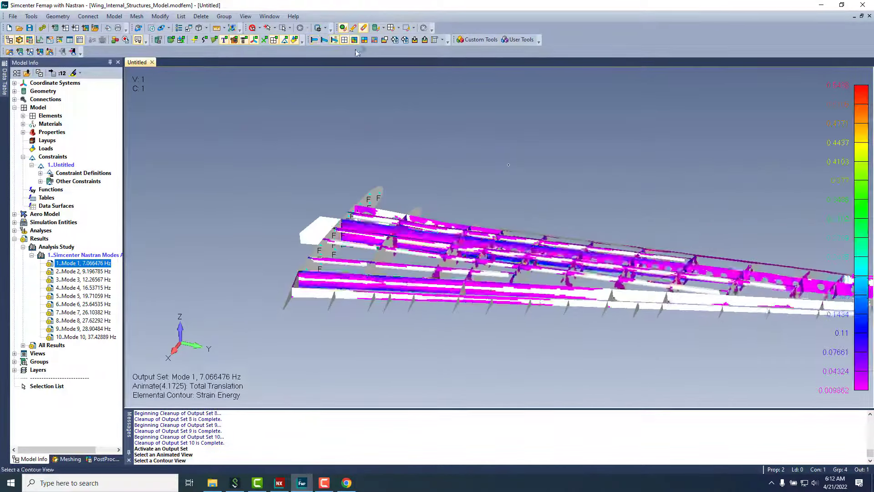
pyautogui.click(83, 279)
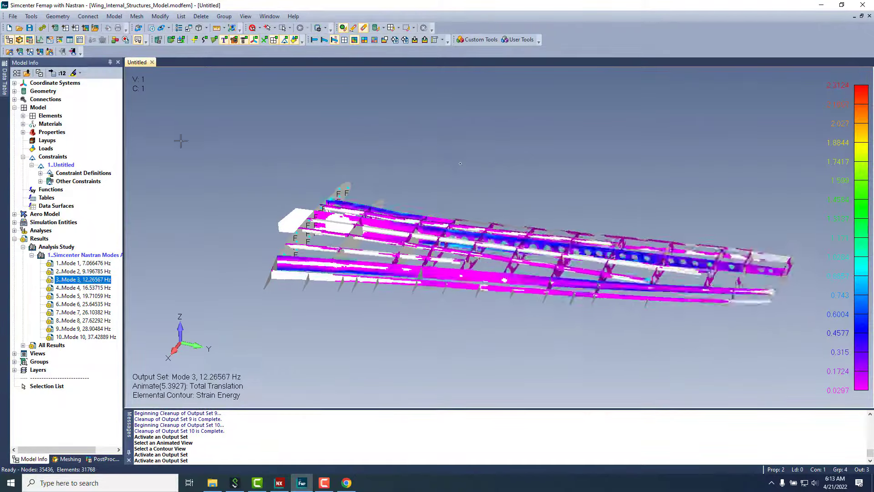
pyautogui.click(334, 40)
pyautogui.click(345, 40)
pyautogui.click(345, 39)
pyautogui.doubleClick(84, 263)
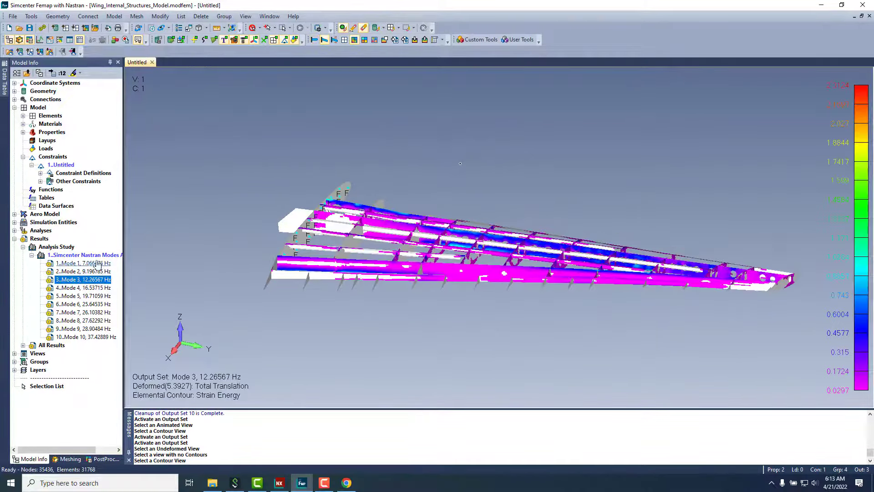
pyautogui.click(29, 28)
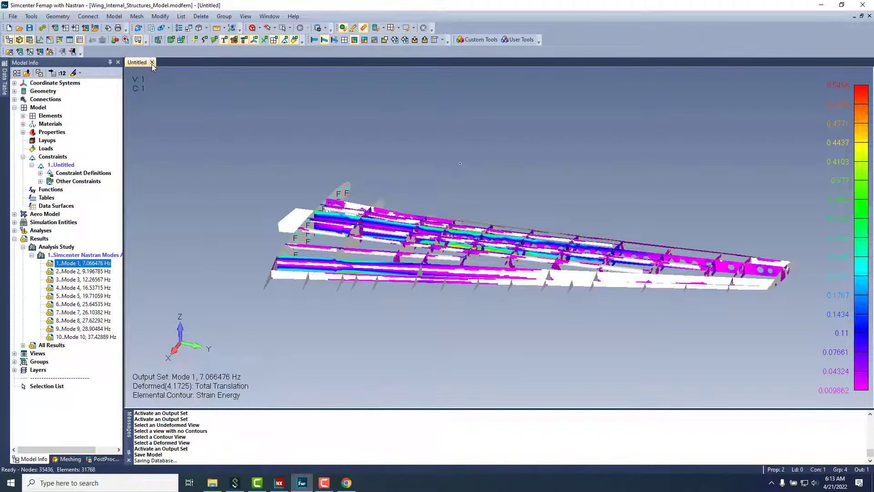
# Step: Close and check in the model, inspect the project files with a wider Name column, then minimize Explorer and Femap
pyautogui.click(72, 51)
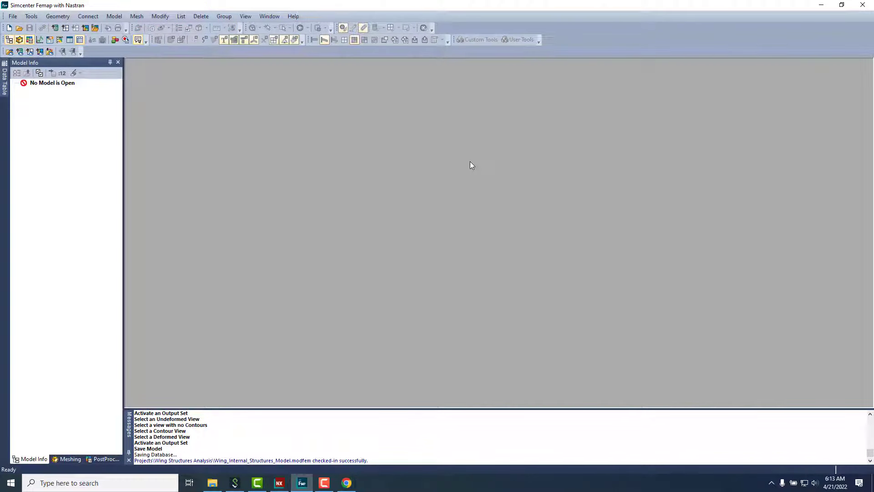
pyautogui.click(212, 483)
pyautogui.moveTo(319, 106); pyautogui.dragTo(360, 107)
pyautogui.click(373, 196)
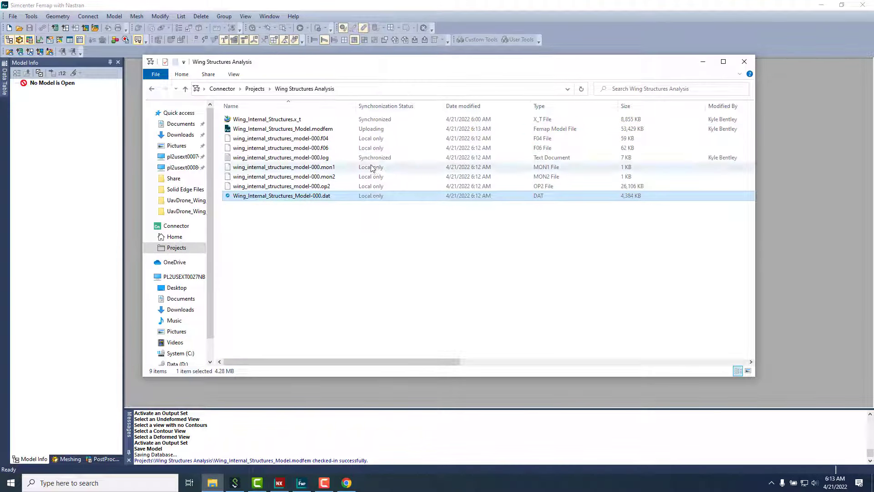
pyautogui.click(703, 61)
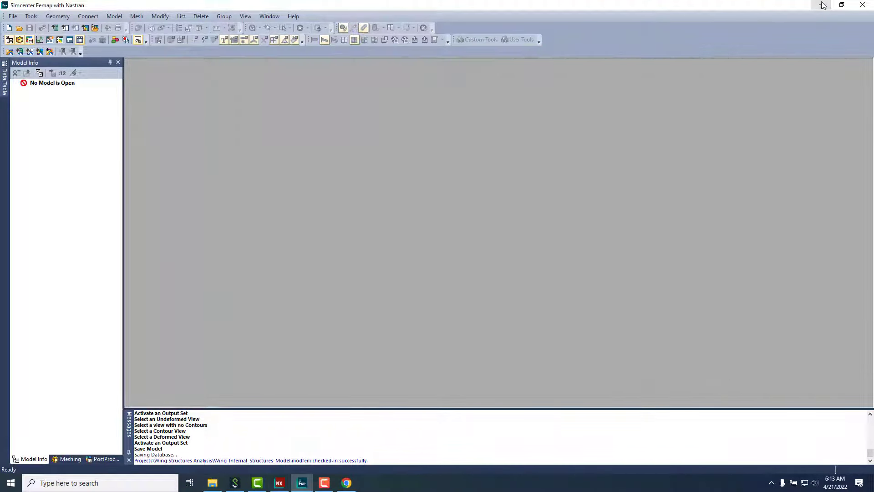
pyautogui.click(822, 5)
# Step: In Connector settings, confirm the selected software domains with OK
pyautogui.click(771, 485)
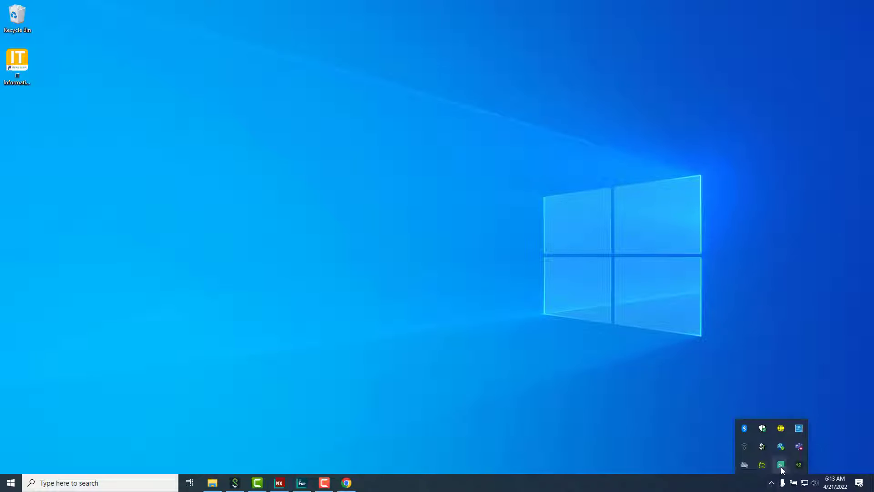
pyautogui.click(780, 466)
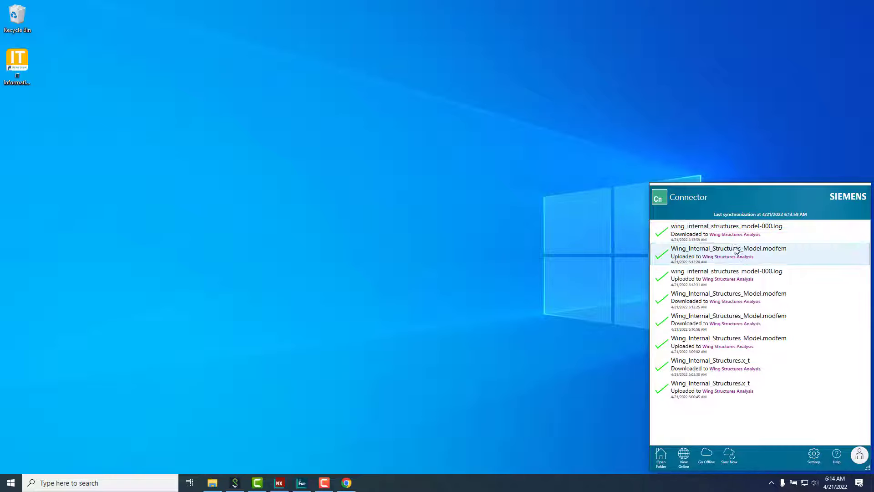
pyautogui.click(813, 454)
pyautogui.click(487, 272)
pyautogui.scroll(-3, 423, 193)
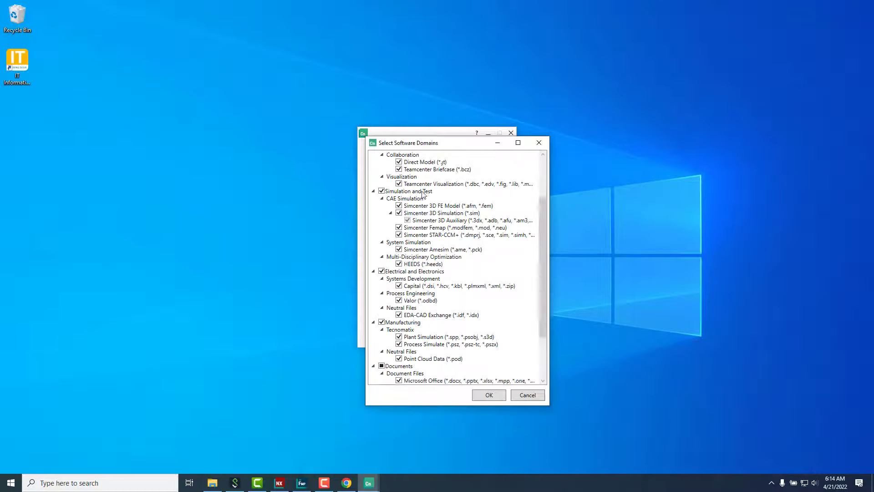
pyautogui.scroll(-3, 423, 193)
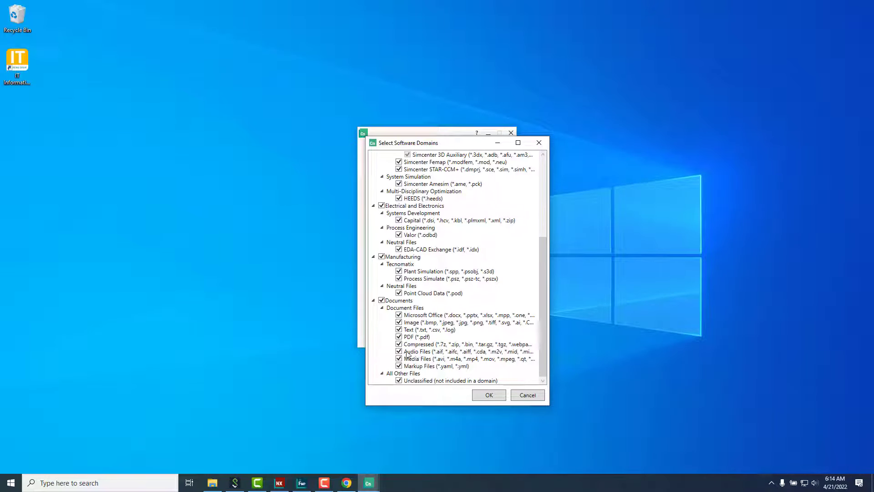
pyautogui.click(483, 394)
pyautogui.click(437, 309)
# Step: Watch the .dat, .op2, .f06 and .log results upload and confirm all nine files show Synchronized
pyautogui.click(771, 482)
pyautogui.click(781, 464)
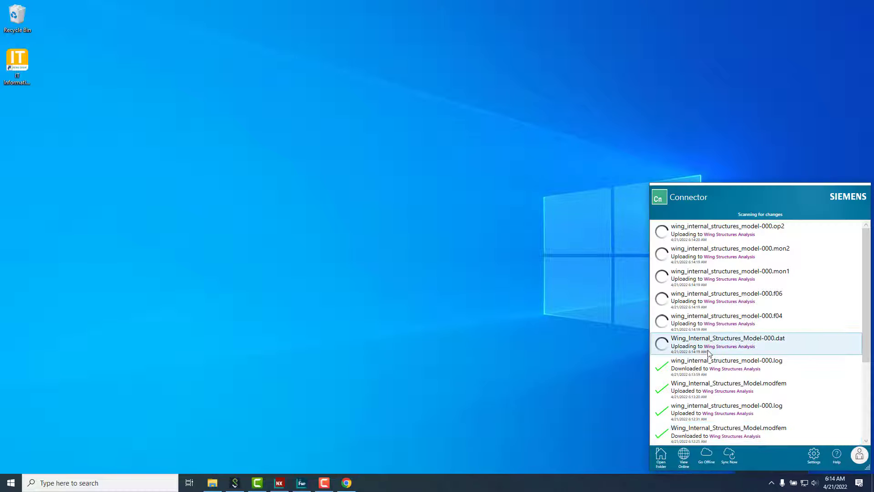
pyautogui.click(212, 483)
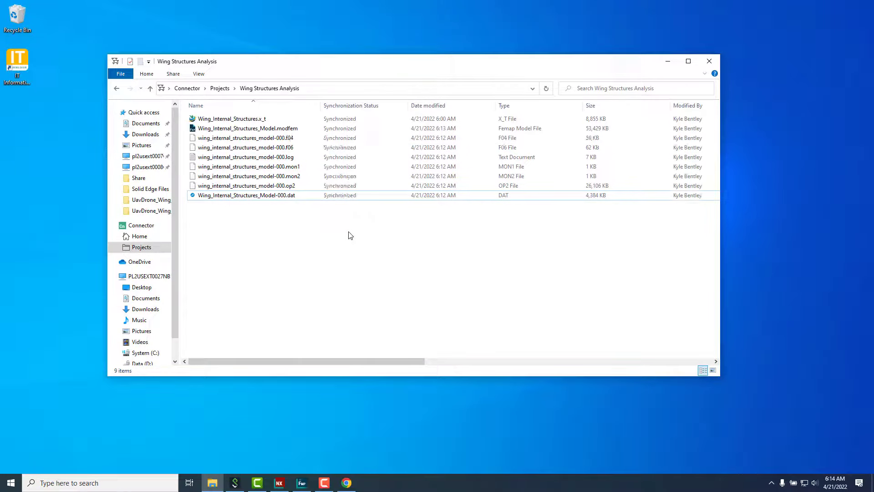
# Step: Reopen Wing_Internal_Structures_Model.modfem from Xcelerator Share and rotate the wing to a new orientation
pyautogui.click(668, 61)
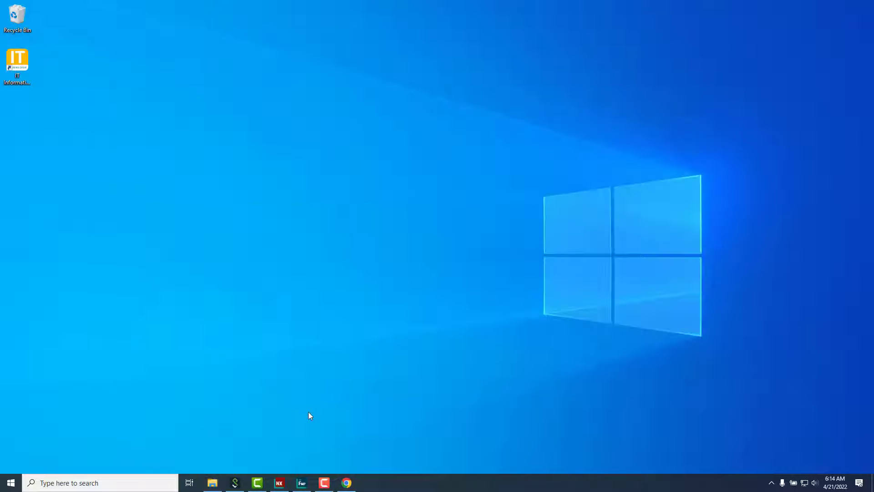
pyautogui.click(301, 483)
pyautogui.click(9, 52)
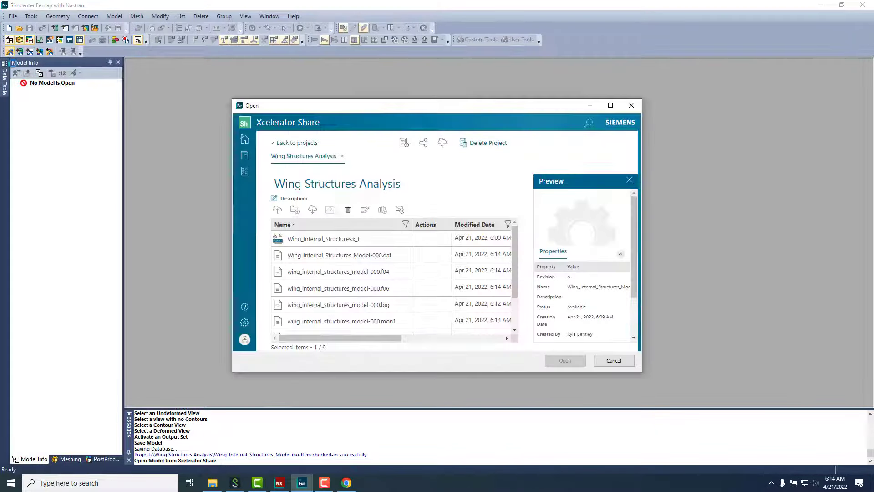
pyautogui.scroll(-2, 355, 291)
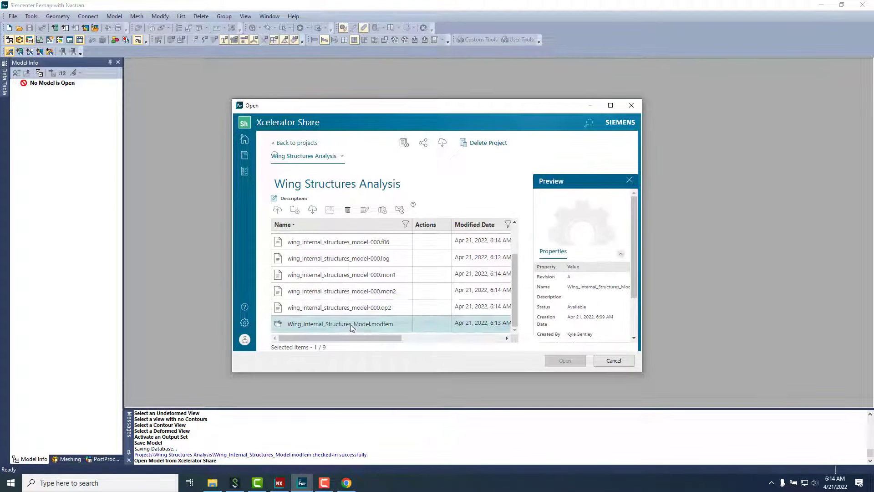
pyautogui.click(355, 309)
pyautogui.click(364, 324)
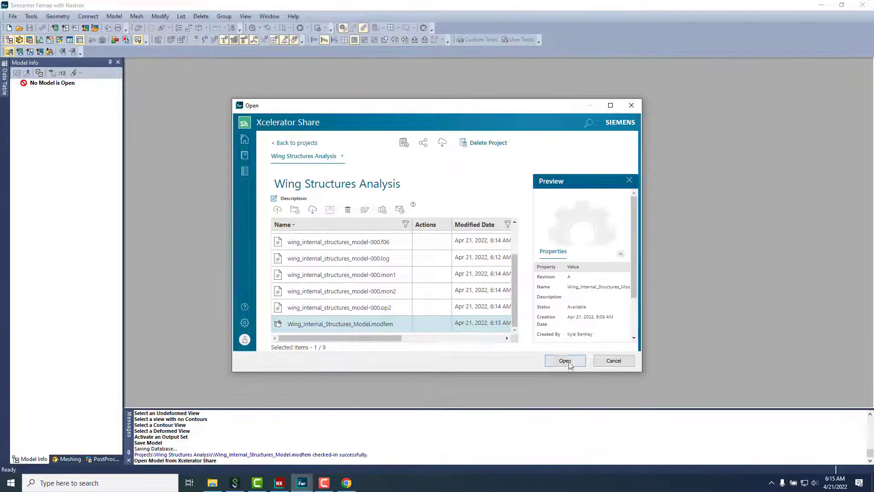
pyautogui.click(565, 361)
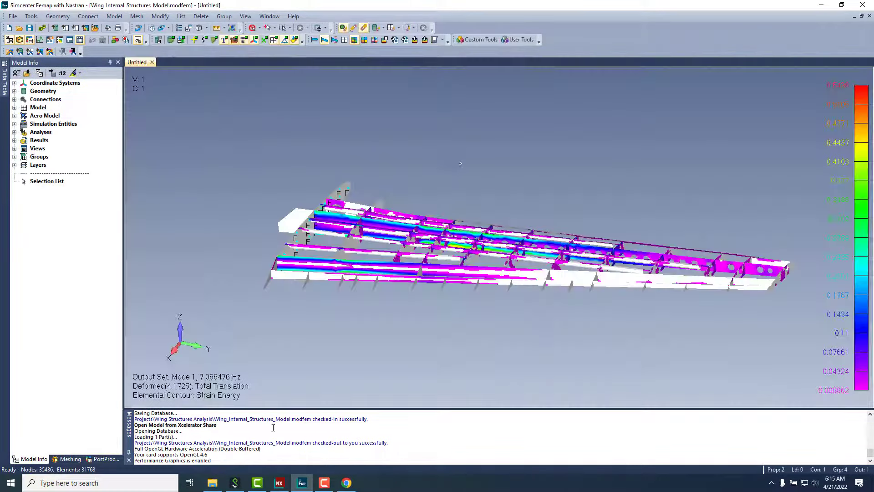
pyautogui.moveTo(312, 184); pyautogui.dragTo(211, 84, button='middle')
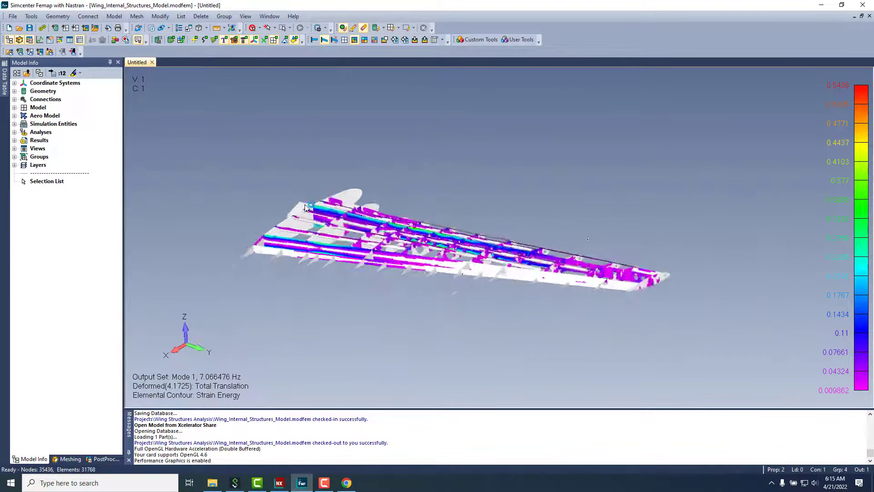
pyautogui.click(13, 16)
# Step: Save the view as JT First_Mode_7.066476Hz in Connector > Projects > Wing Structures Analysis, accepting the JT options
pyautogui.moveTo(137, 225)
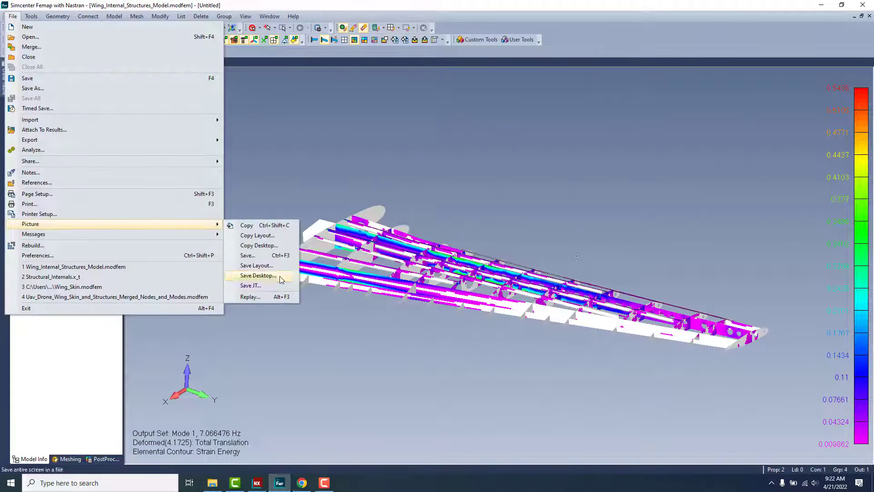
pyautogui.click(273, 286)
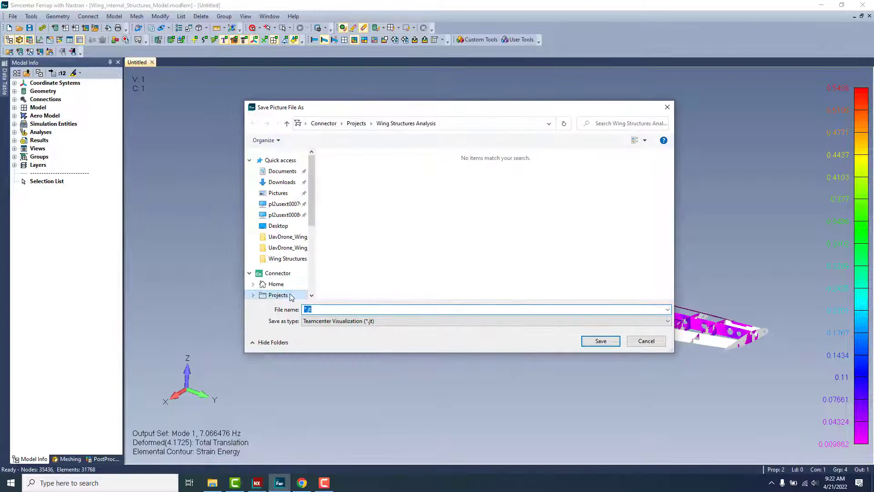
pyautogui.click(291, 297)
pyautogui.doubleClick(397, 167)
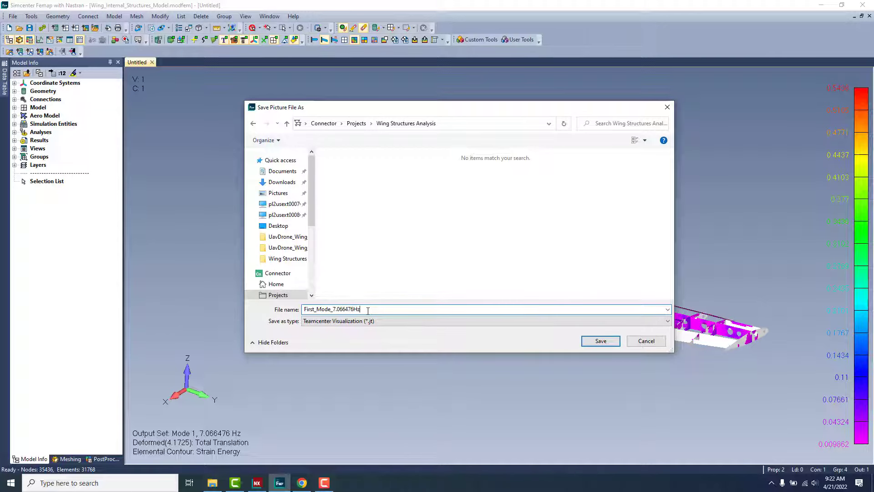
pyautogui.click(600, 340)
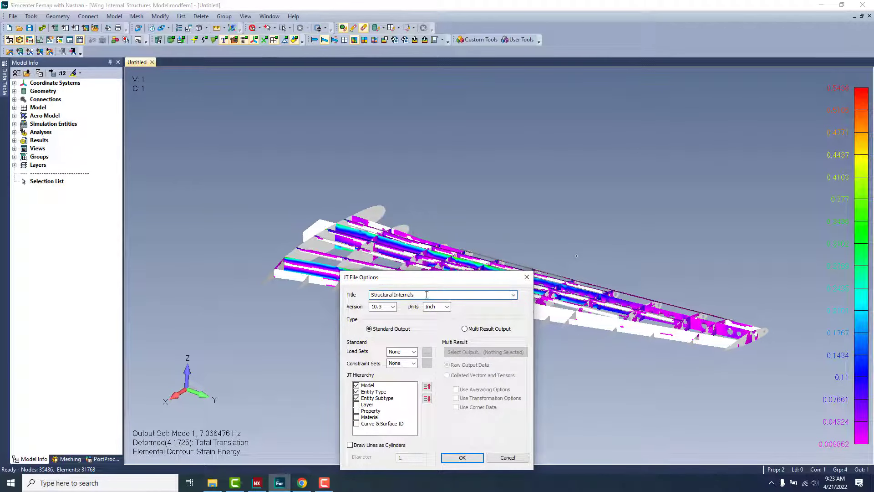
pyautogui.click(458, 456)
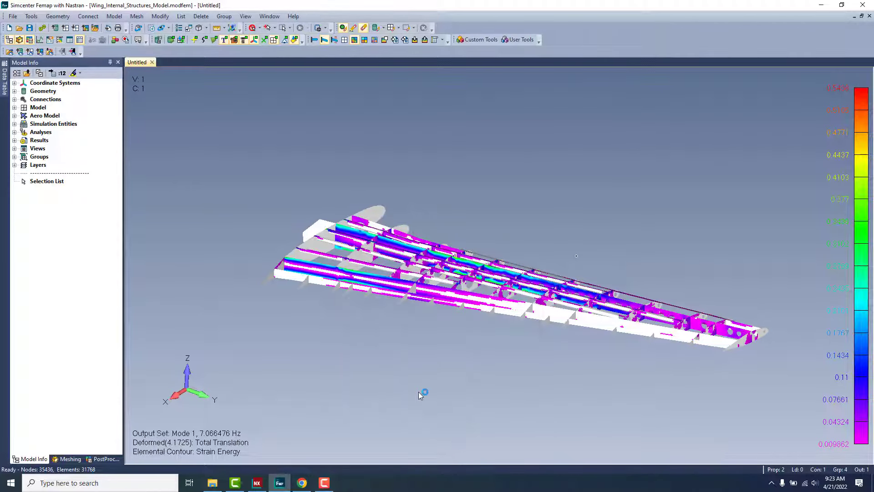
# Step: Confirm the JT upload in Connector, then open First_Mode_7_066476Hz.jt in Xcelerator Share's 3D viewer
pyautogui.click(771, 482)
pyautogui.click(790, 461)
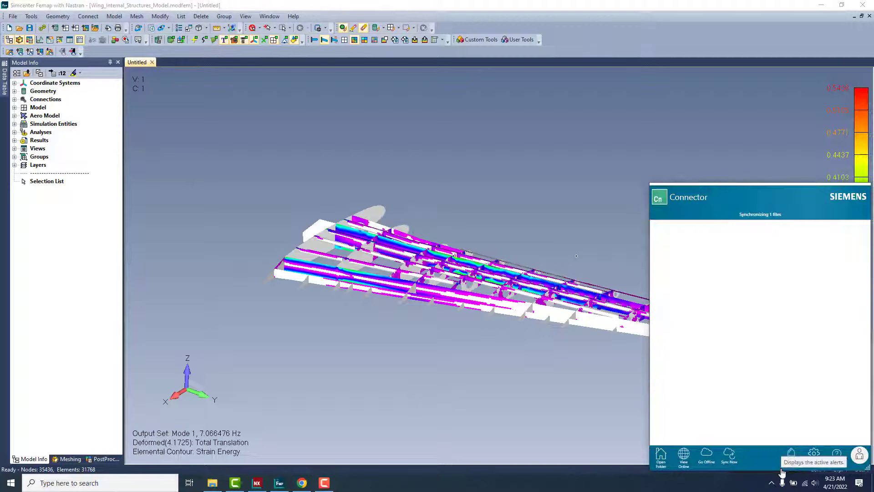
pyautogui.click(686, 262)
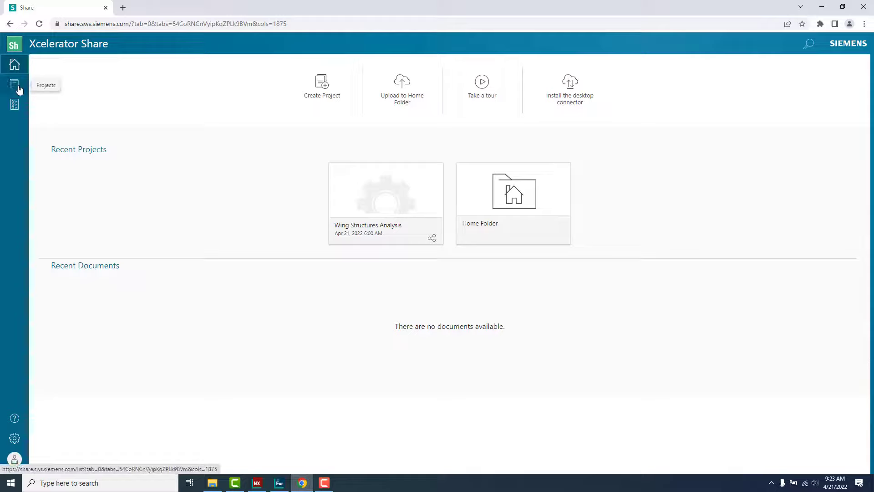
pyautogui.click(18, 90)
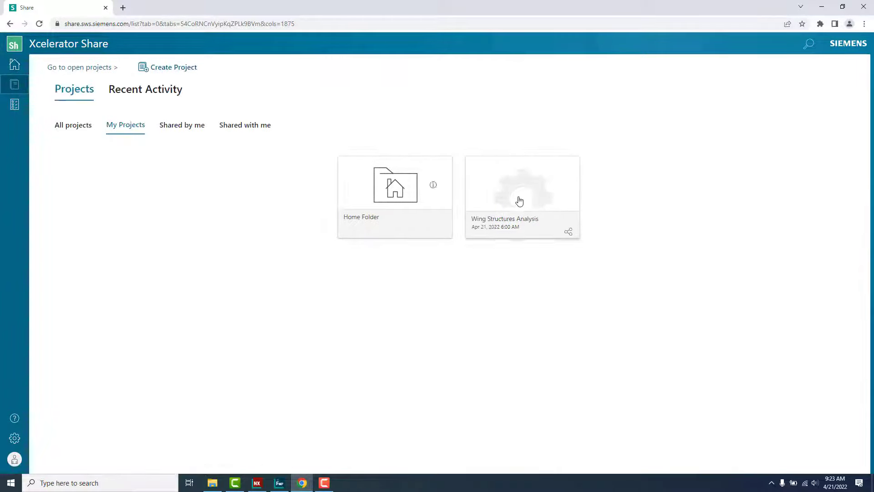
pyautogui.click(520, 199)
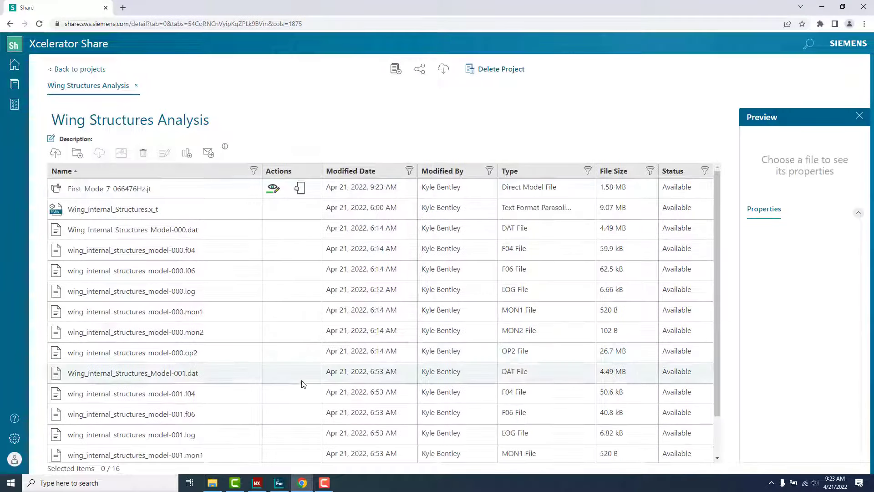
pyautogui.click(272, 187)
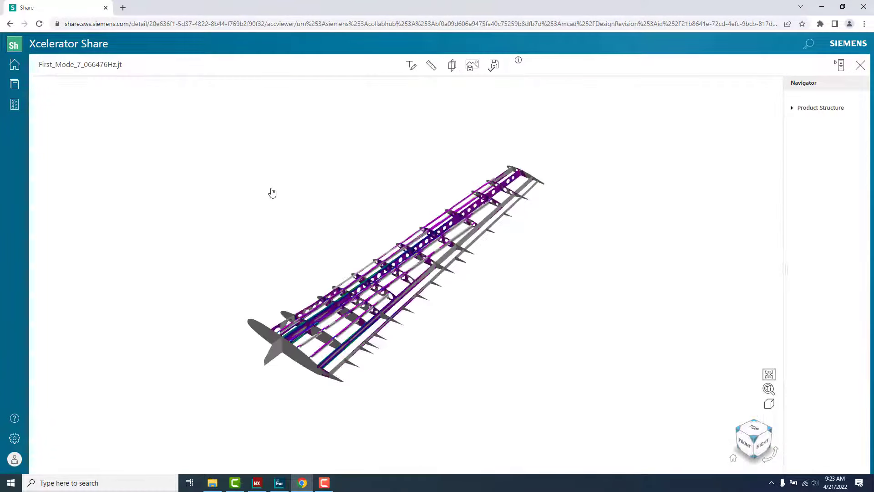